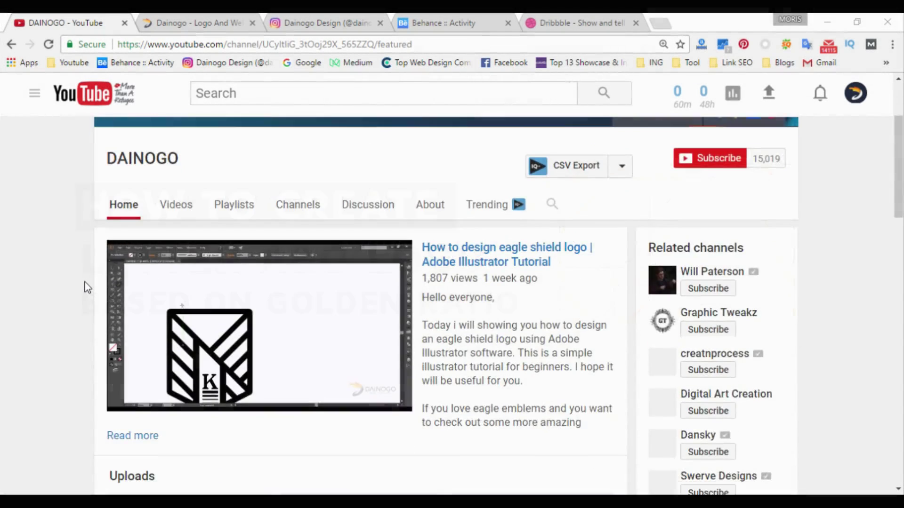
Browse the design channel's YouTube page and show its Videos tab with the uploads grid.
scroll(85, 287, down, 5)
scroll(84, 287, down, 5)
scroll(85, 287, up, 5)
scroll(85, 287, up, 5)
click(178, 282)
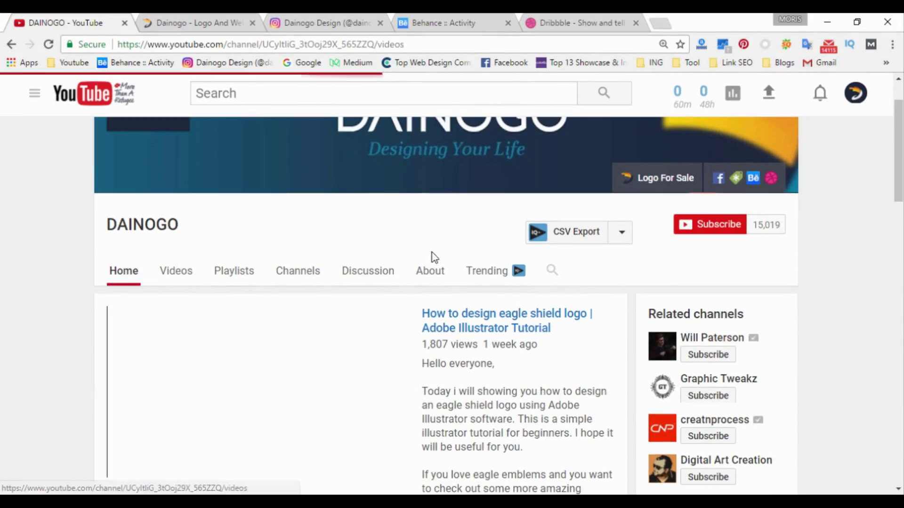
scroll(762, 206, up, 1)
scroll(761, 206, up, 2)
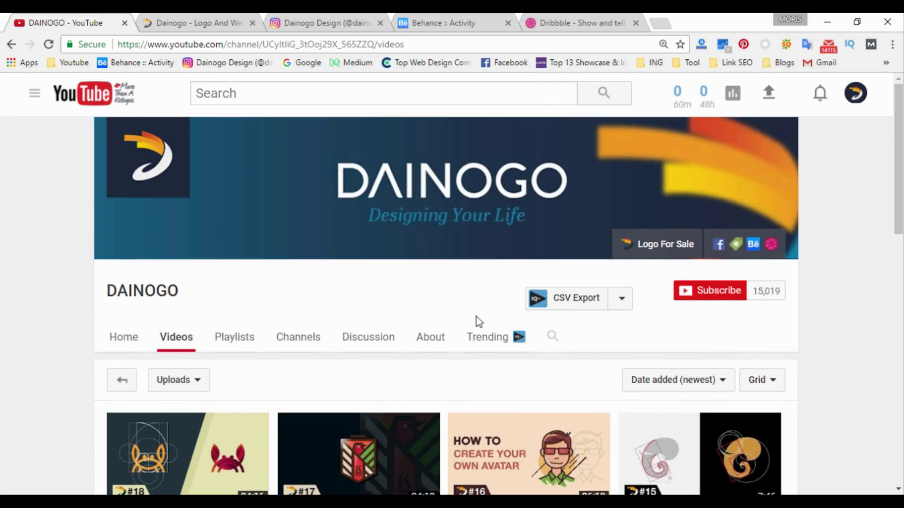
scroll(456, 319, down, 6)
scroll(457, 319, down, 6)
scroll(457, 321, up, 3)
scroll(456, 321, up, 3)
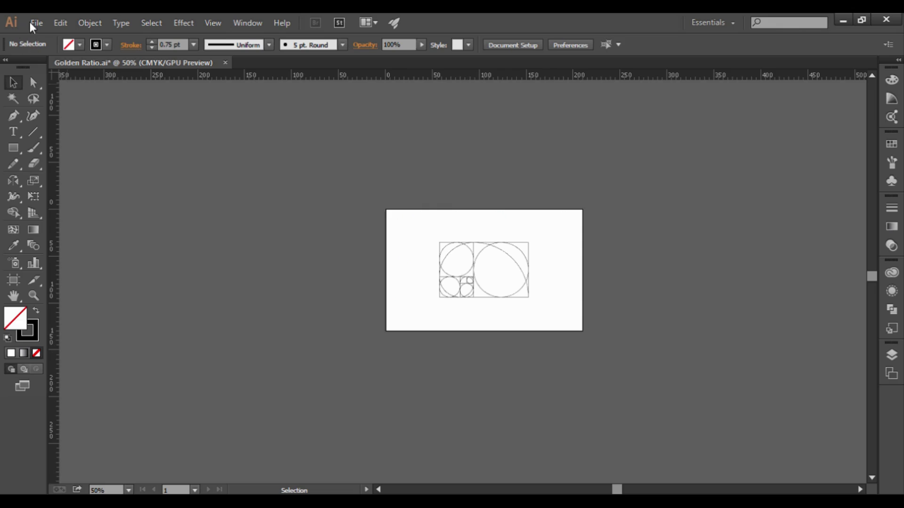
Create a new 1000 × 750 pt CMYK document named 'AMOTA Logo'.
click(36, 23)
click(47, 34)
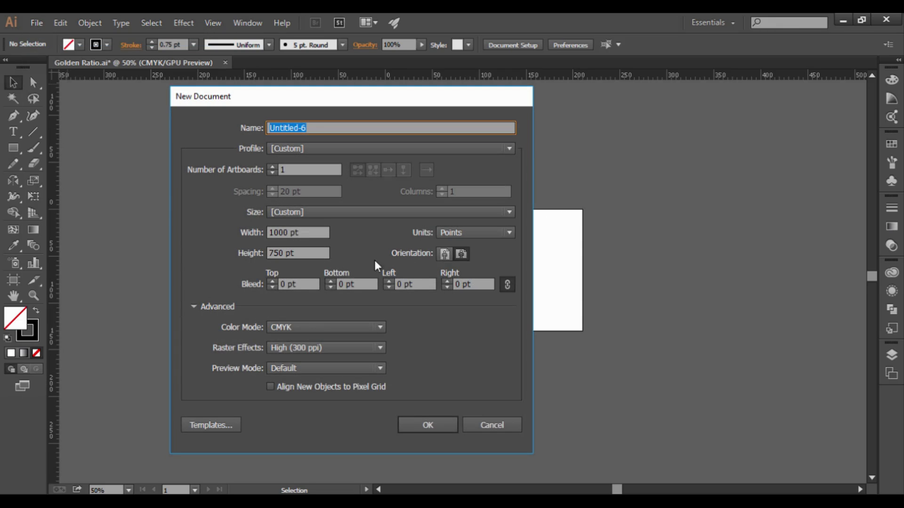
click(301, 232)
click(335, 128)
text(A Lo)
text(go)
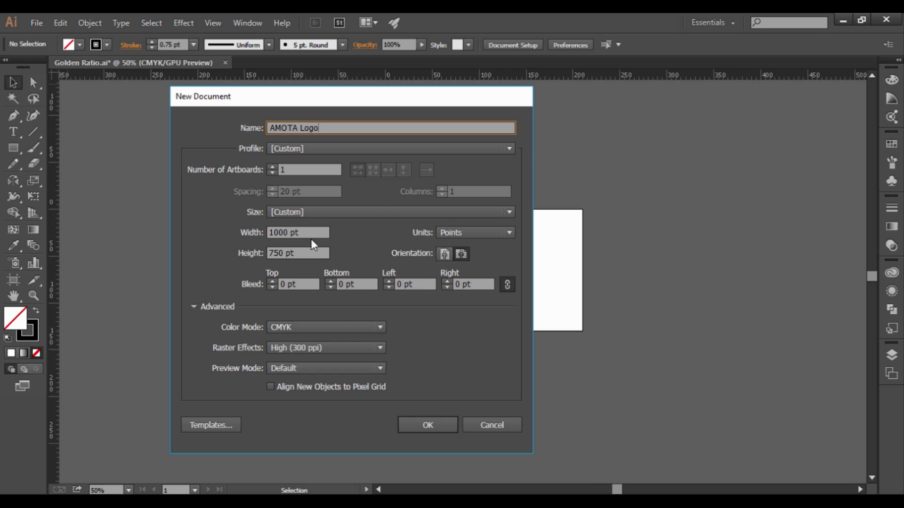
click(314, 232)
click(330, 327)
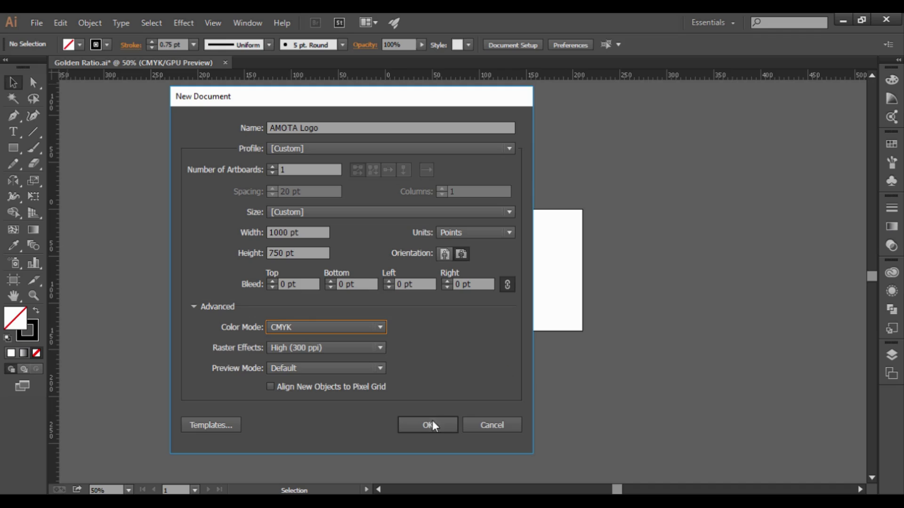
click(430, 424)
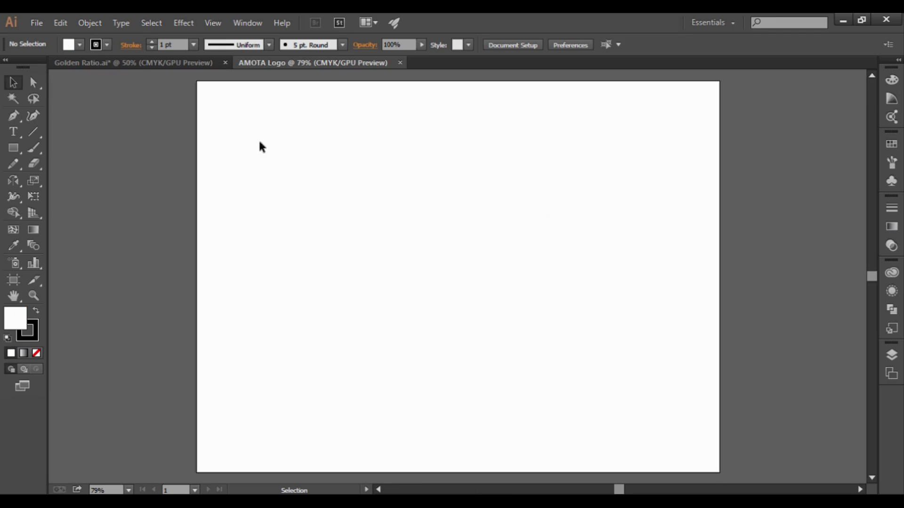
Select the whole golden-ratio construction in Golden Ratio.ai at 100% zoom.
click(139, 63)
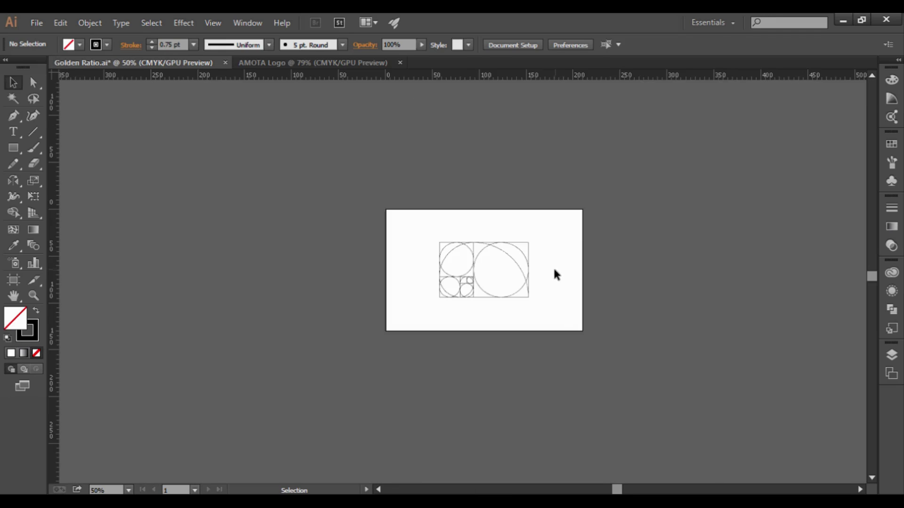
key(ctrl+1)
drag(642, 354, 366, 201)
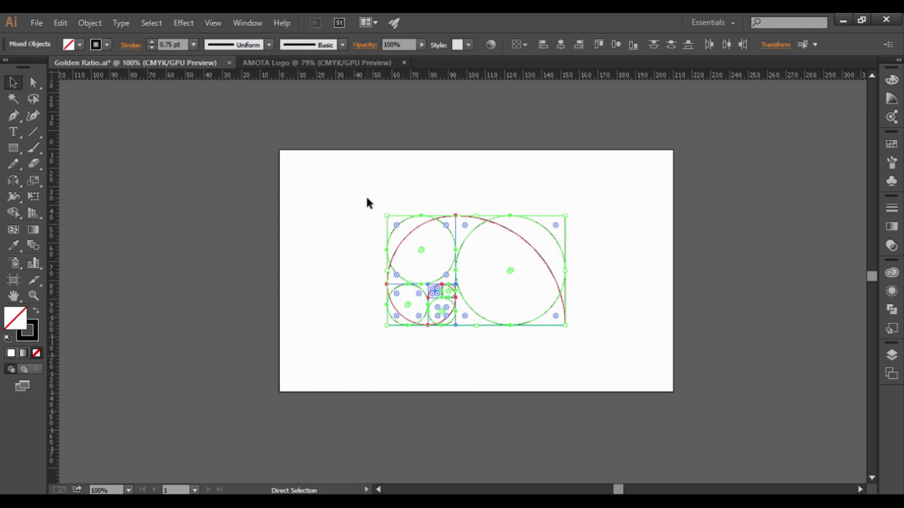
Paste the construction into AMOTA Logo at 150% zoom and move it toward the artboard's left.
click(283, 63)
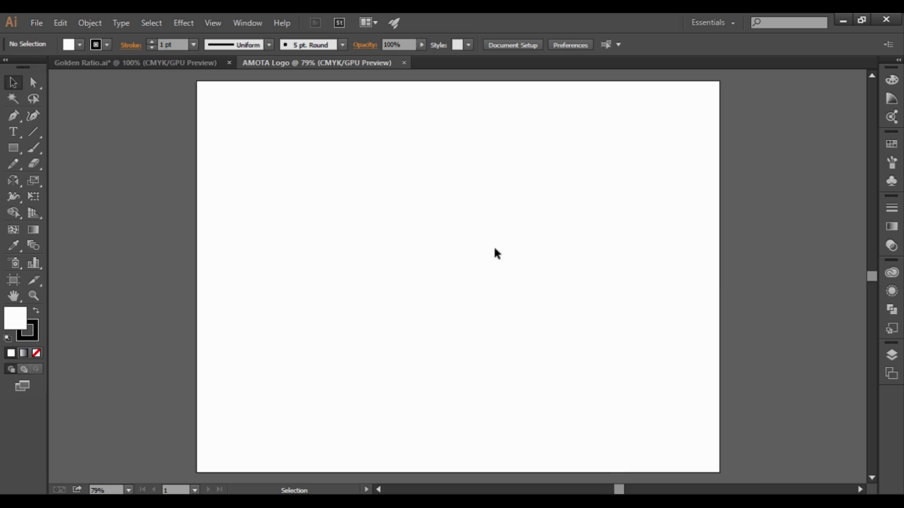
key(ctrl+1)
key(ctrl+plus)
key(ctrl+v)
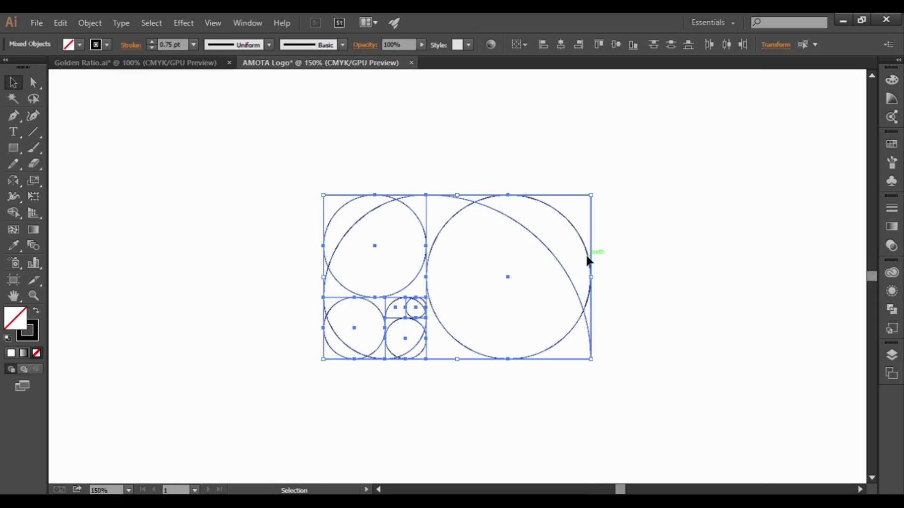
drag(589, 259, 388, 267)
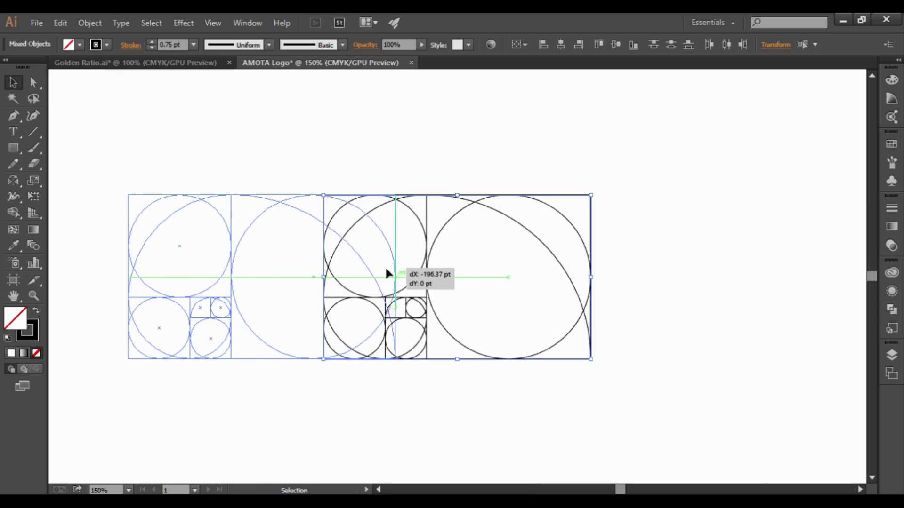
click(335, 161)
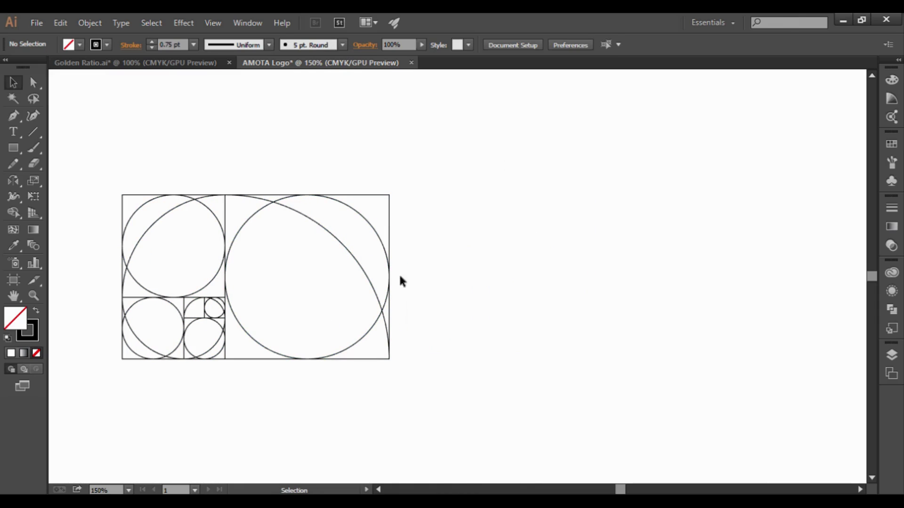
alt+scroll(228, 214, down, 1)
alt+scroll(100, 303, up, 1)
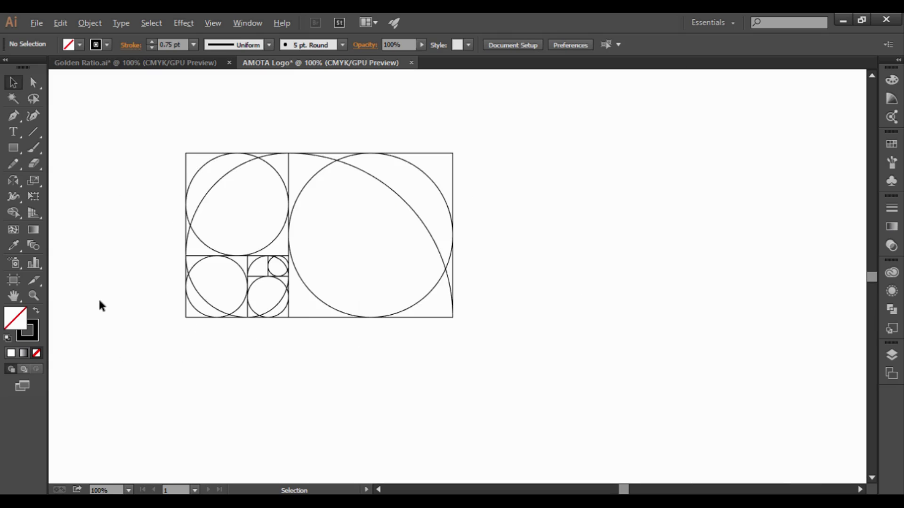
mouse_move(471, 329)
mouse_down()
mouse_move(260, 195)
mouse_move(185, 198)
mouse_up()
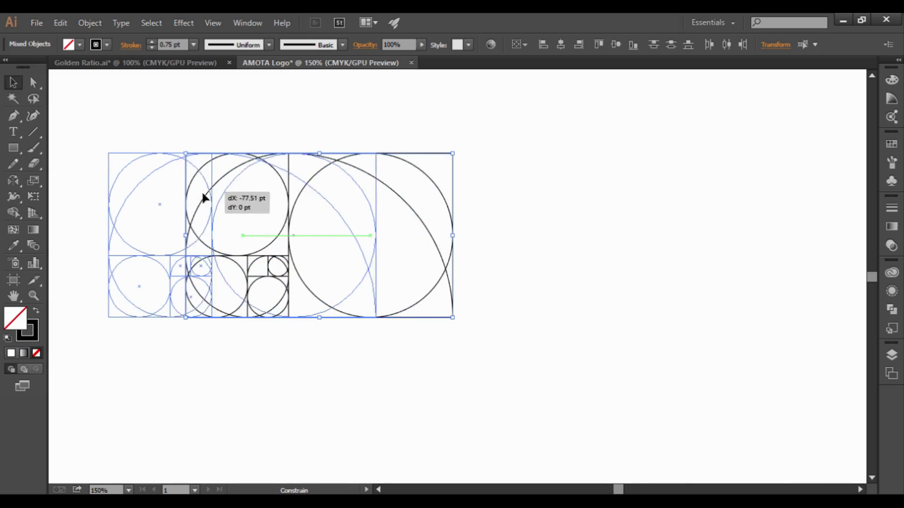
Duplicate the grid's large circle to the right of the construction.
click(195, 149)
alt+drag(224, 173, 517, 171)
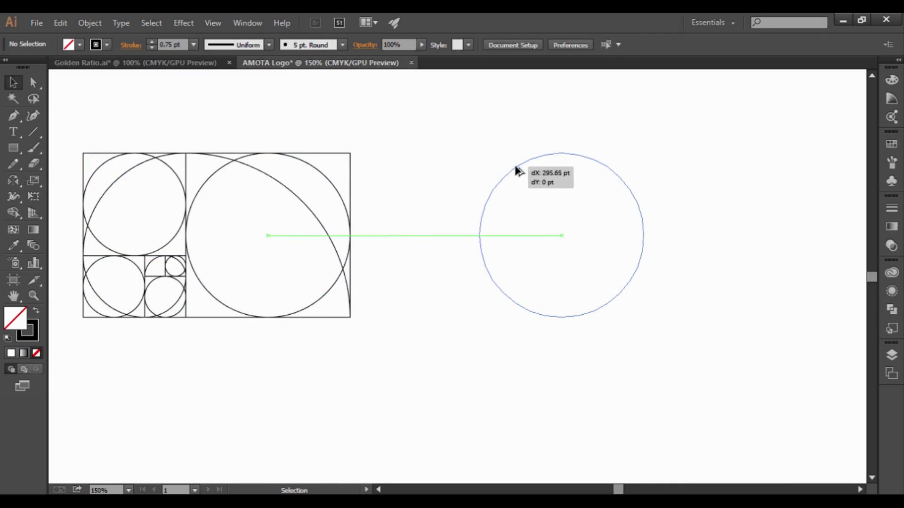
click(420, 170)
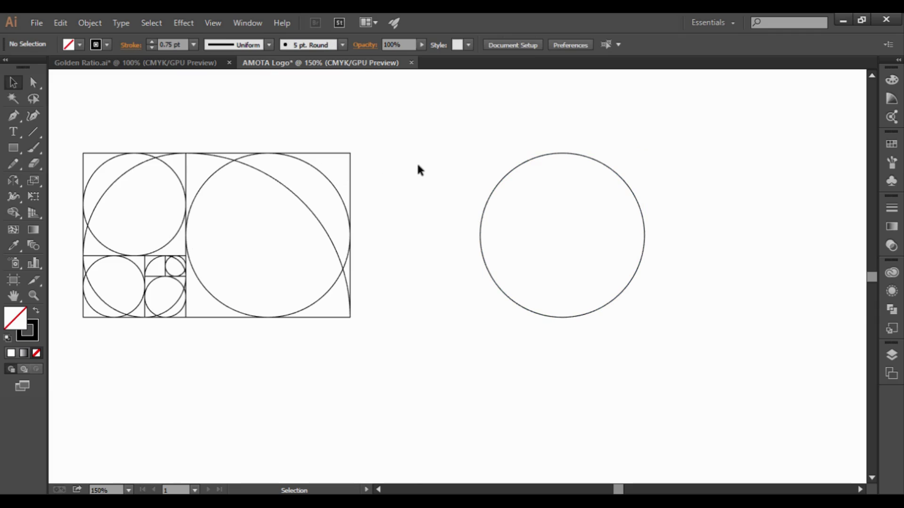
click(485, 211)
click(523, 232)
Copy the grid's top-left circle inside the big circle, against its left edge.
click(178, 231)
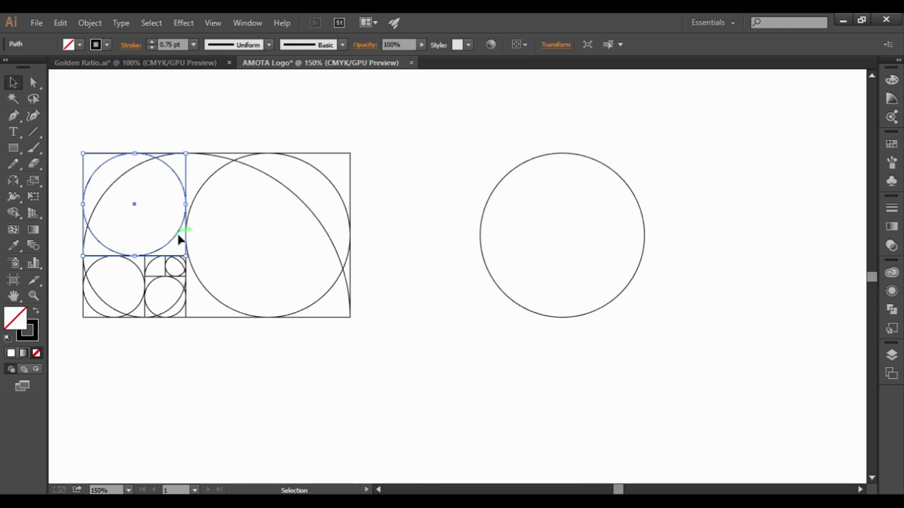
mouse_move(175, 236)
mouse_down()
mouse_move(584, 265)
mouse_move(572, 271)
mouse_up()
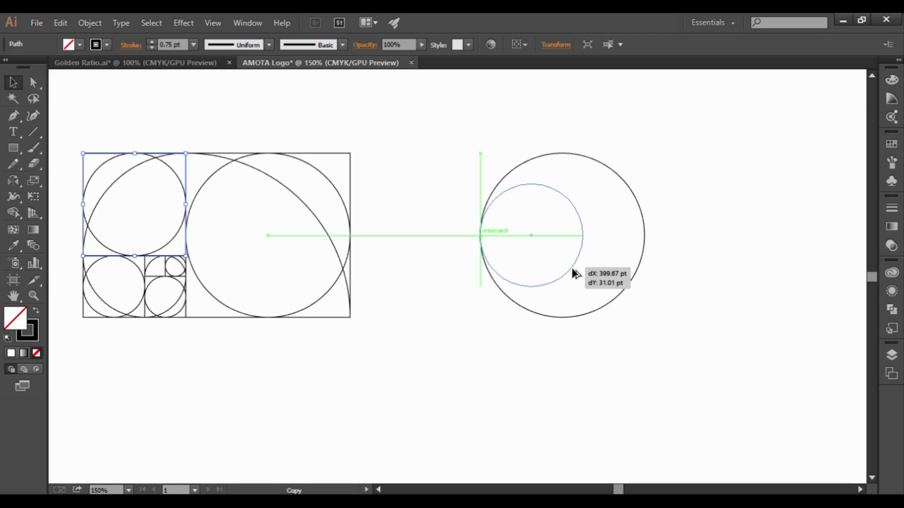
drag(574, 270, 575, 270)
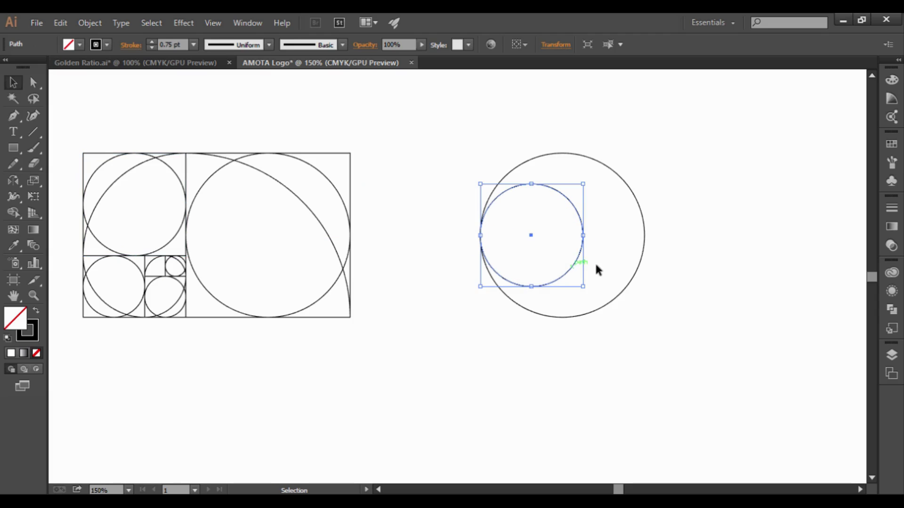
click(595, 261)
Copy the bottom-left grid circle inside the middle circle, completing three nested circles.
drag(141, 267, 531, 238)
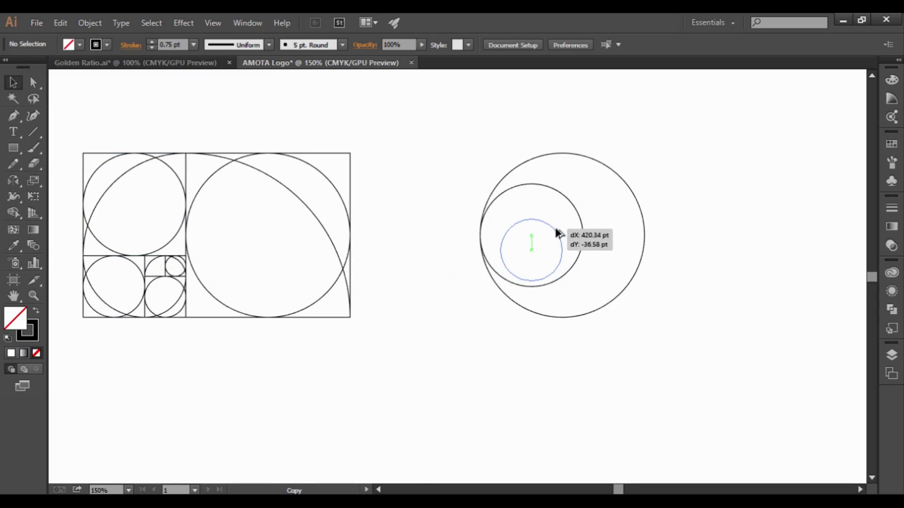
drag(531, 238, 562, 238)
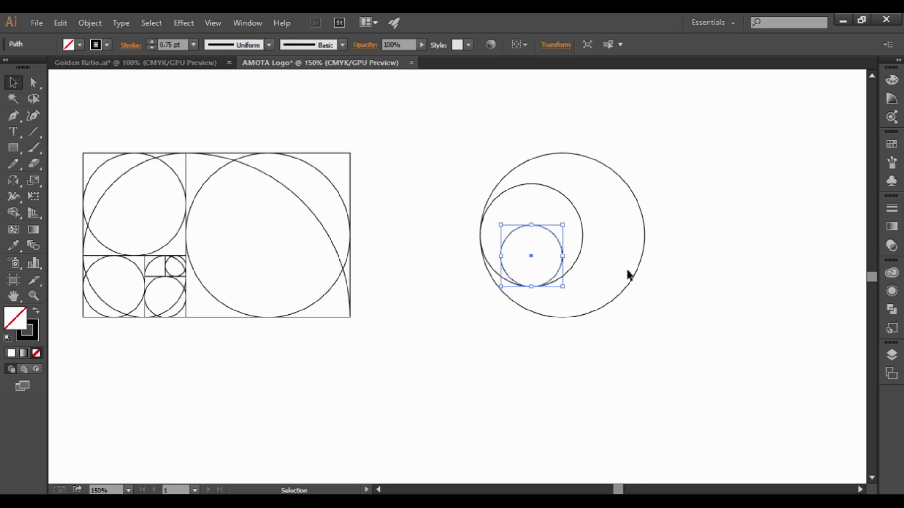
click(654, 276)
drag(678, 294, 451, 172)
click(450, 172)
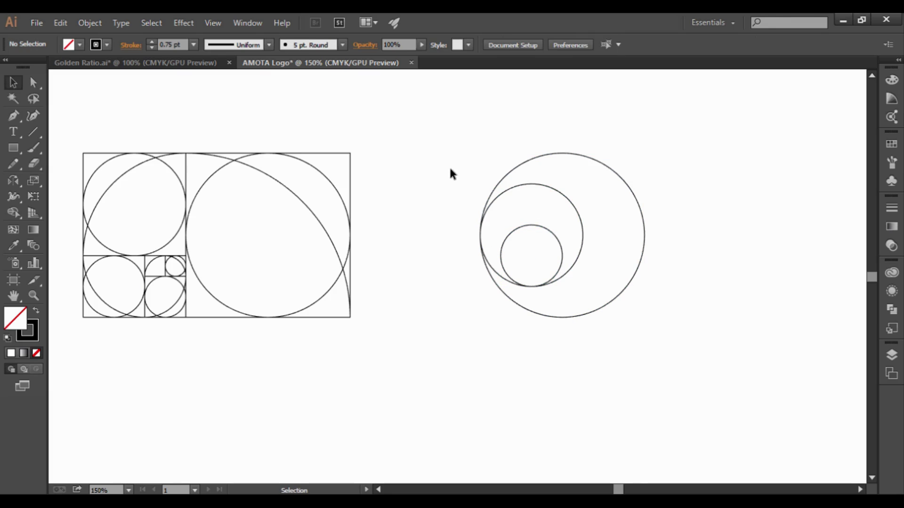
click(583, 230)
click(602, 254)
key(backslash)
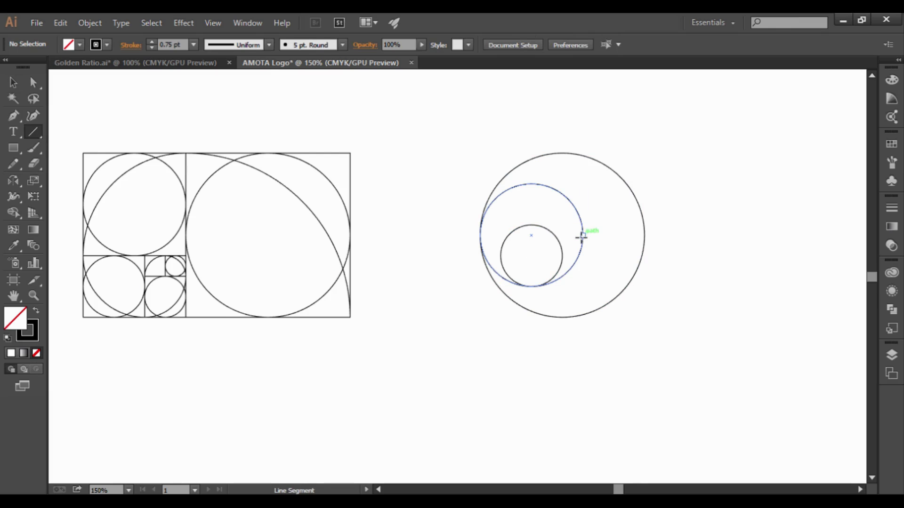
Draw two parallel 315° diagonal lines across the nested circles, leaving the upper one selected.
drag(583, 234, 671, 318)
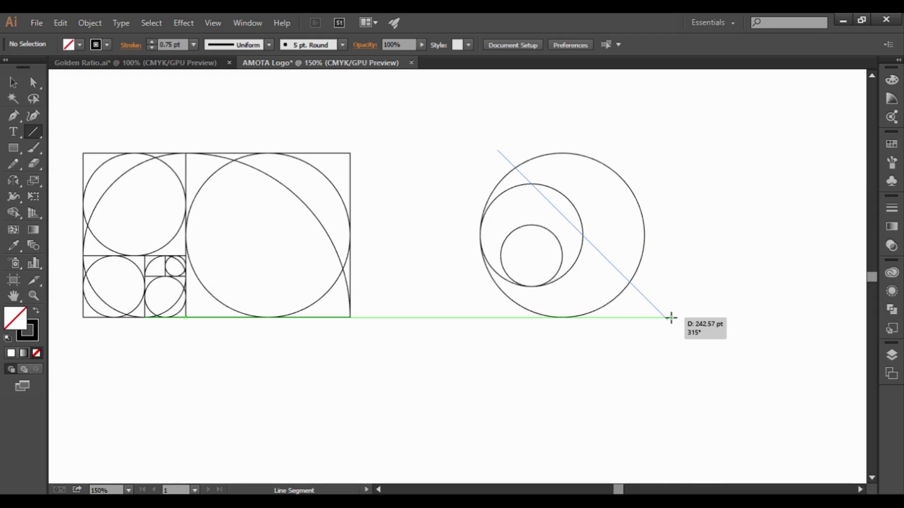
drag(671, 318, 670, 318)
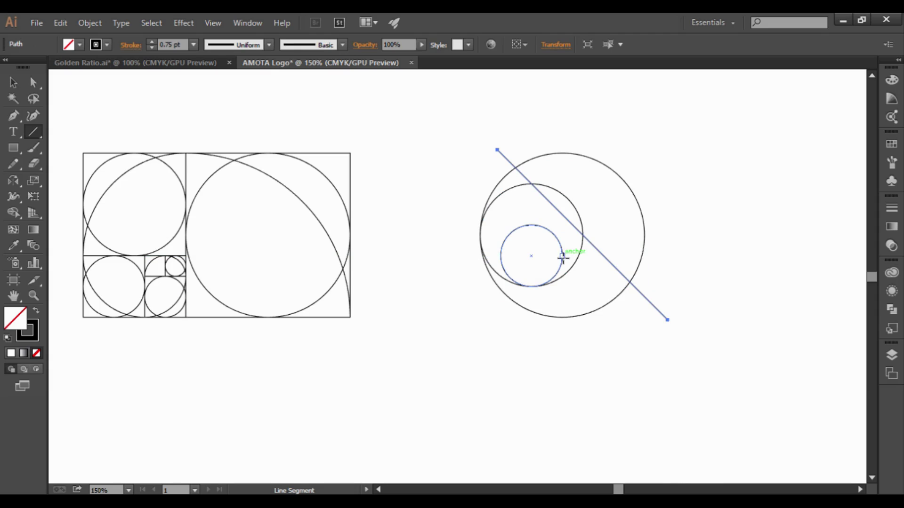
drag(563, 254, 646, 334)
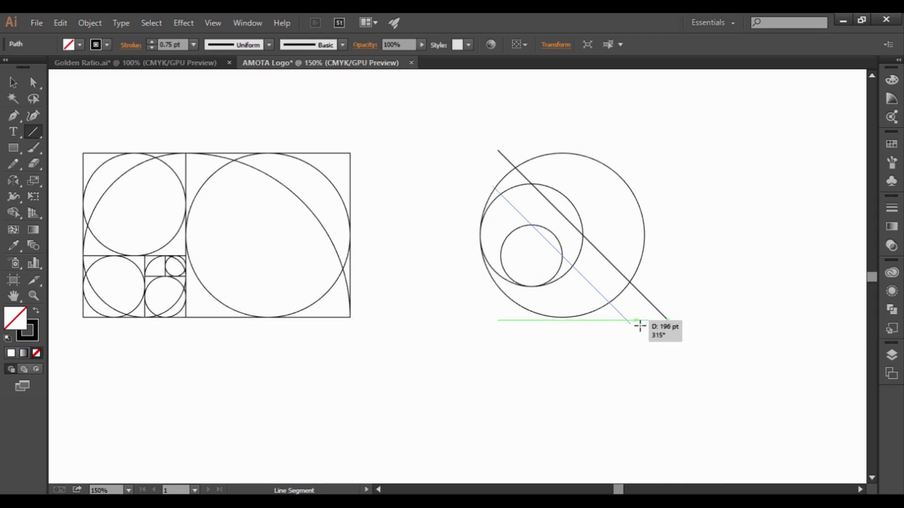
key(v)
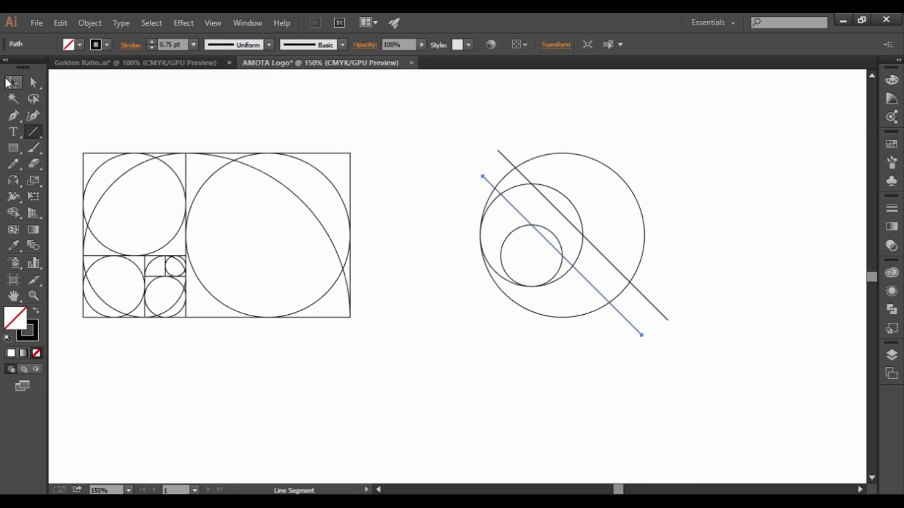
click(592, 200)
click(601, 252)
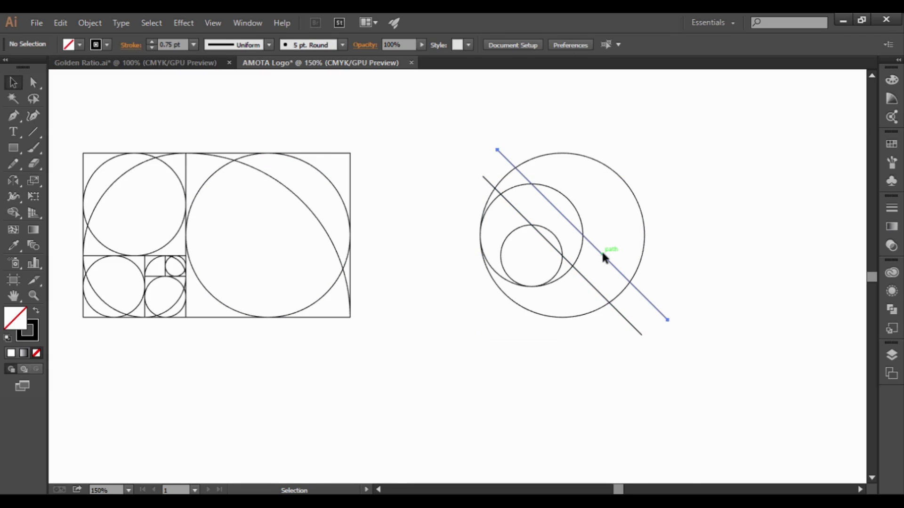
click(608, 199)
click(597, 250)
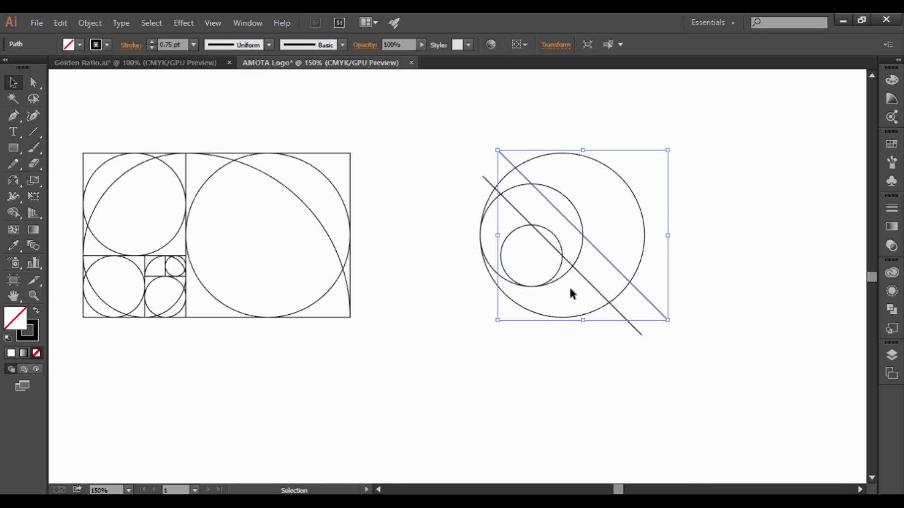
Reflect a copy of the upper diagonal across the vertical axis to form an X.
click(18, 182)
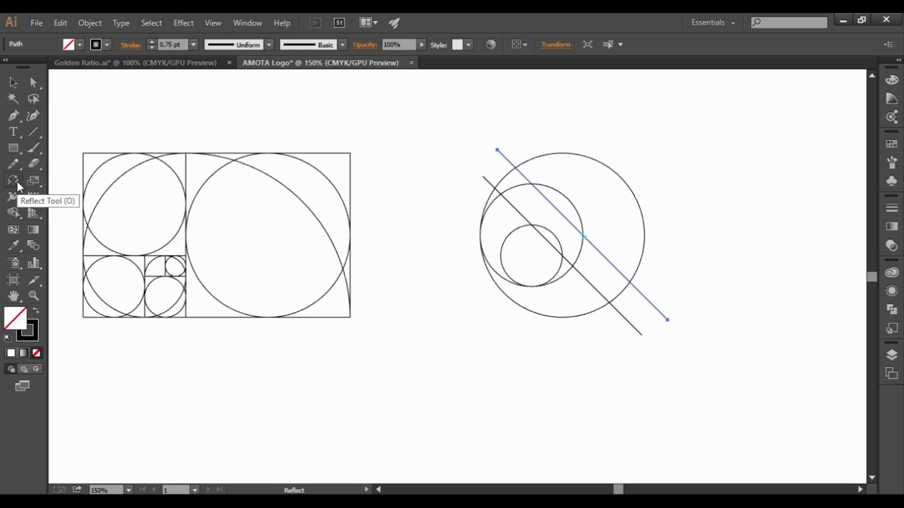
alt+click(563, 318)
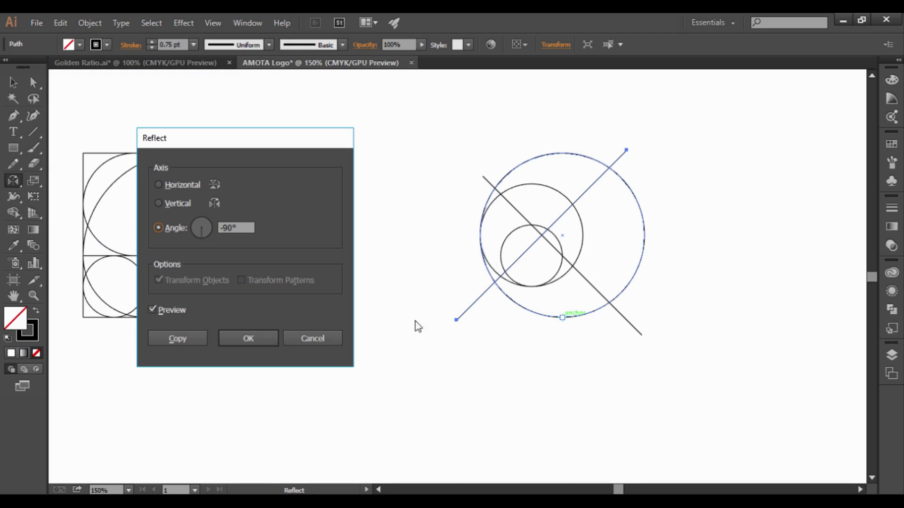
click(176, 204)
click(194, 337)
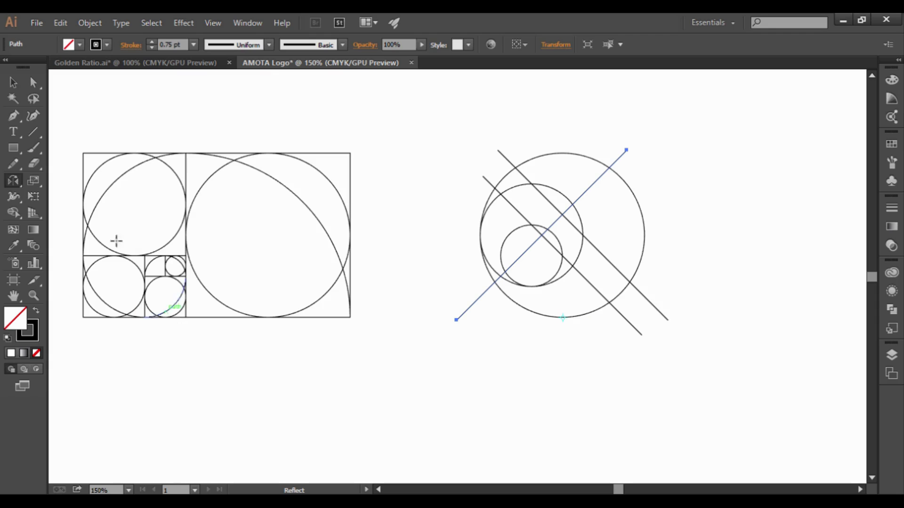
click(12, 82)
click(540, 136)
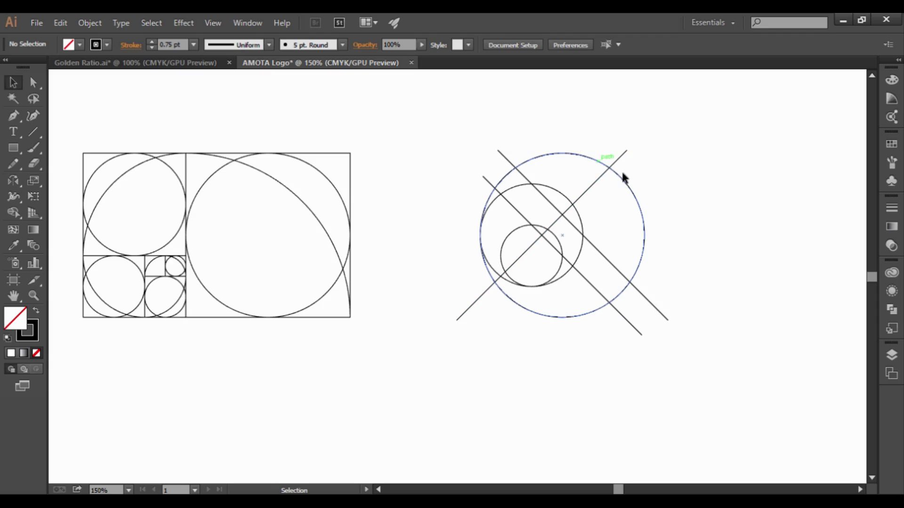
click(566, 198)
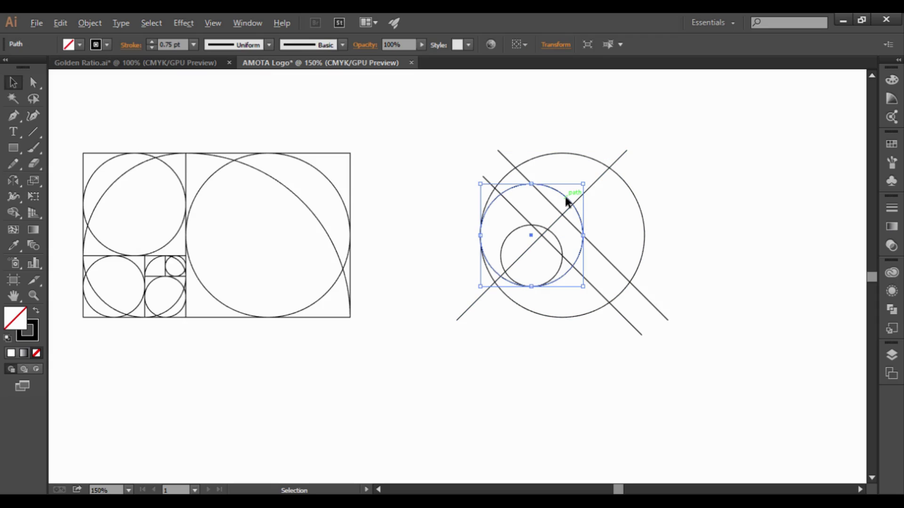
Duplicate the middle circle up-right so its top touches the outer circle's top edge.
drag(566, 200, 595, 169)
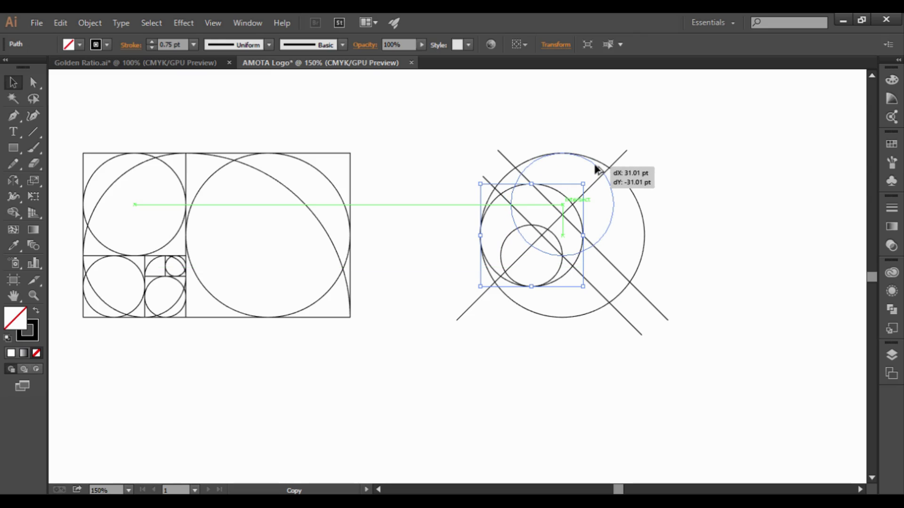
drag(596, 168, 596, 168)
click(662, 183)
scroll(603, 169, up, 5)
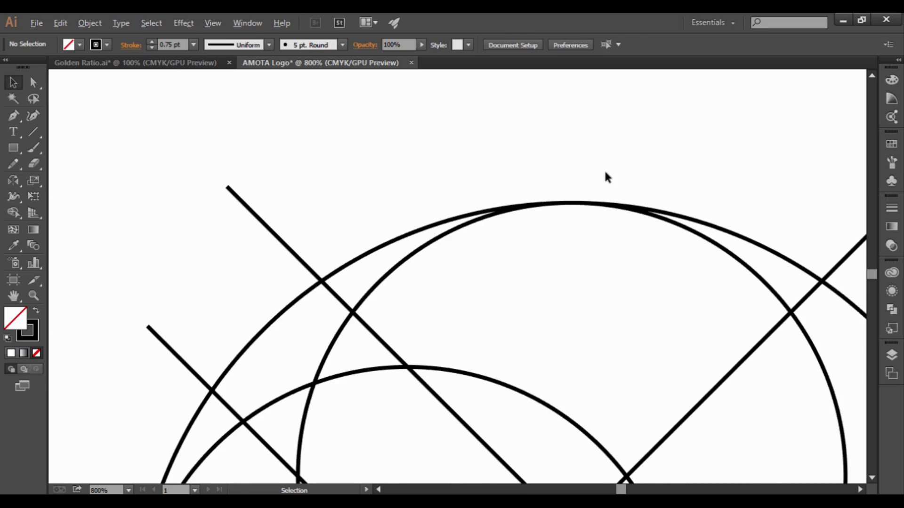
click(644, 215)
shift+click(678, 218)
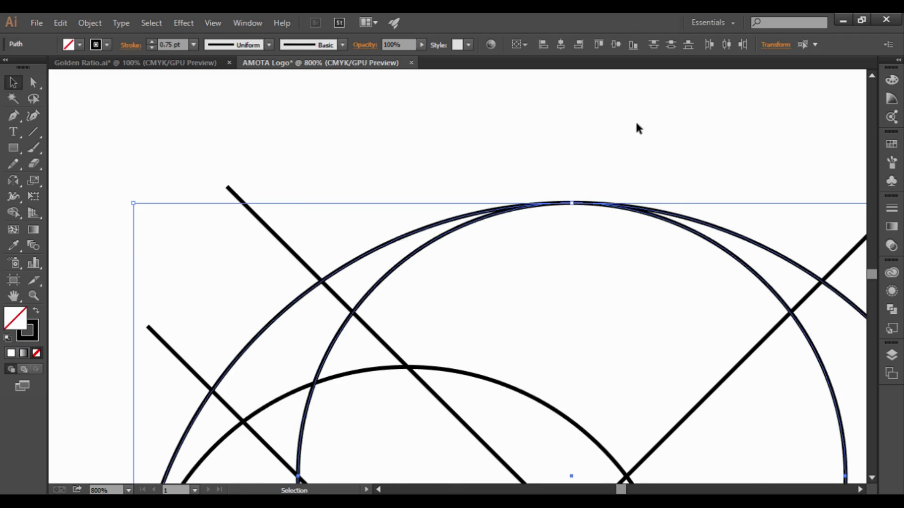
click(577, 152)
alt+scroll(518, 189, down, 4)
scroll(501, 222, down, 2)
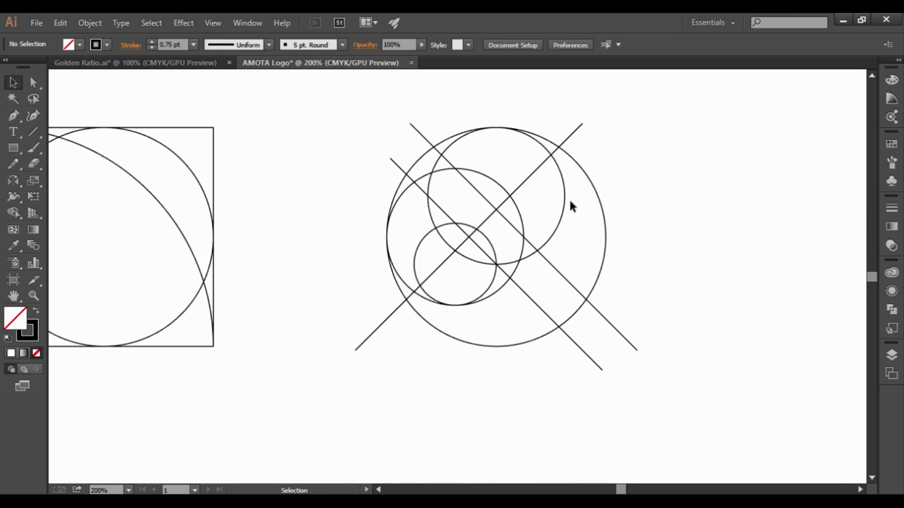
alt+scroll(577, 241, down, 1)
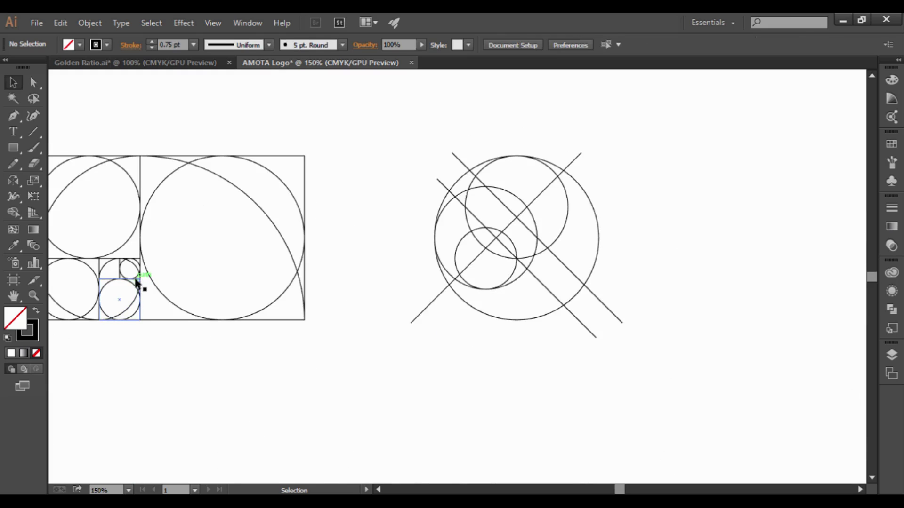
Copy a small golden-ratio circle beside the logo as a solid black dot, 20.671 pt tall.
alt+drag(133, 280, 365, 281)
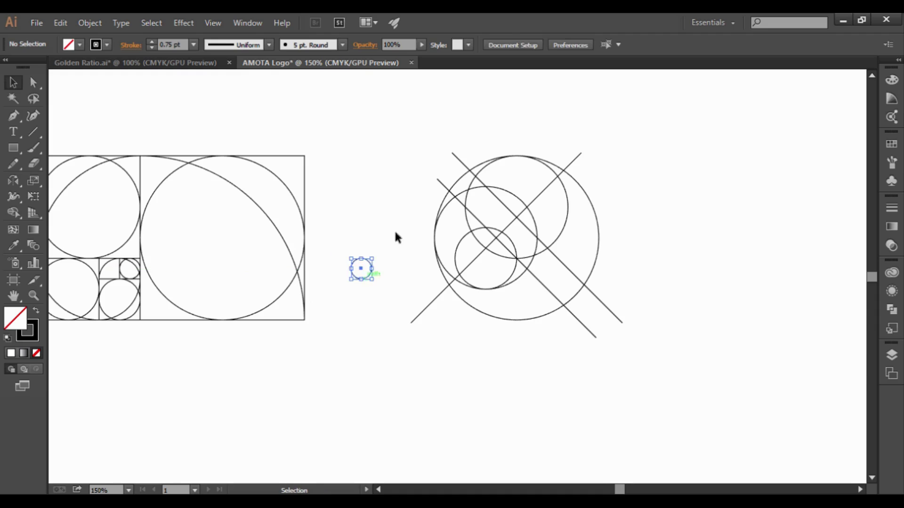
key(shift+x)
click(353, 258)
click(362, 279)
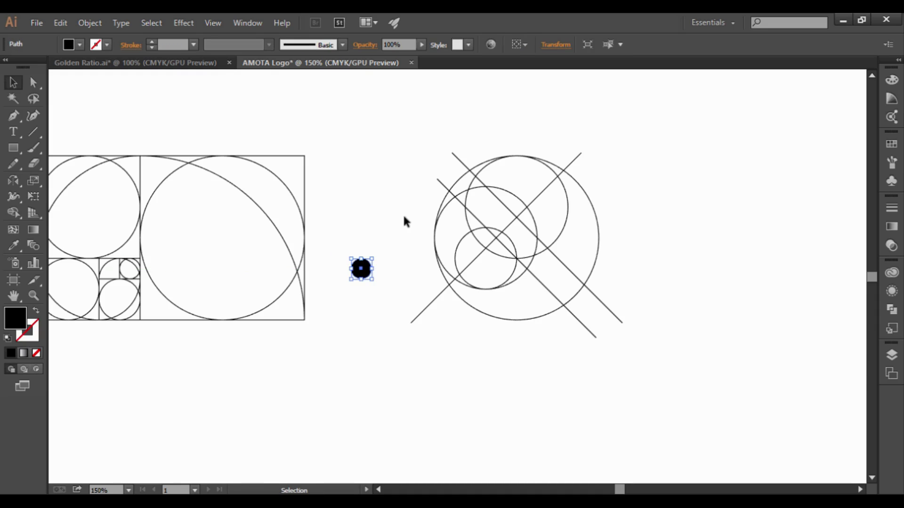
click(556, 45)
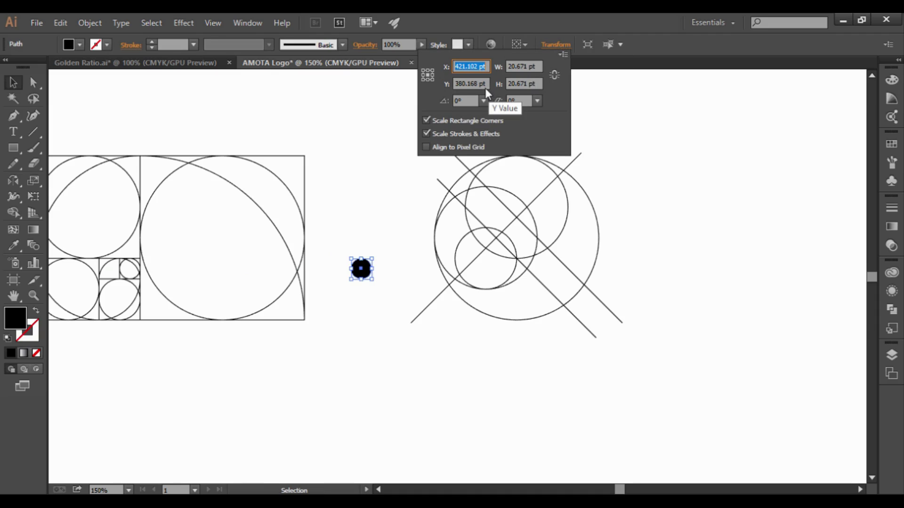
double_click(520, 84)
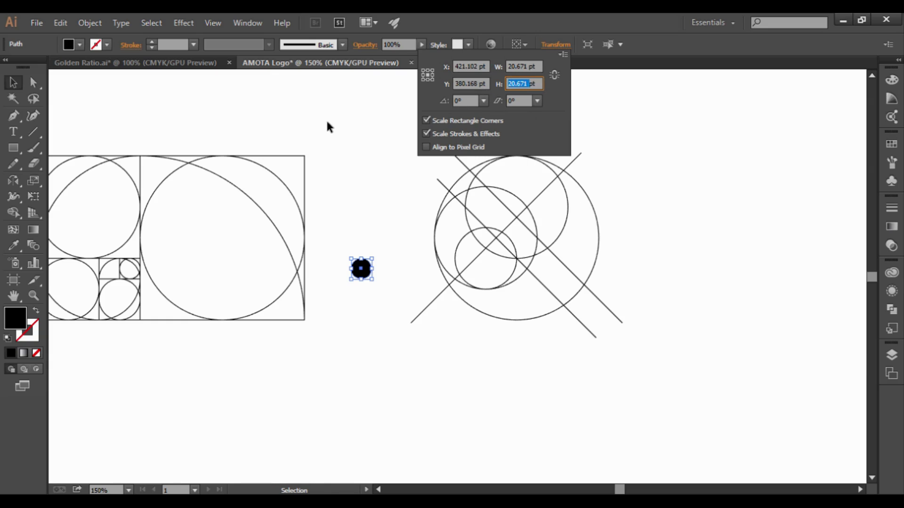
key(Escape)
Give all logo lines and circles a 20.671 pt stroke weight.
drag(665, 288, 424, 146)
double_click(173, 44)
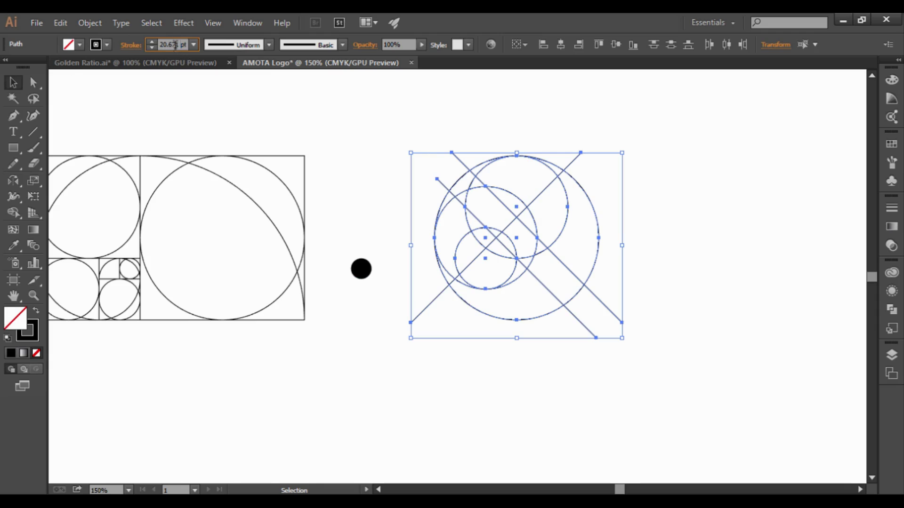
key(Return)
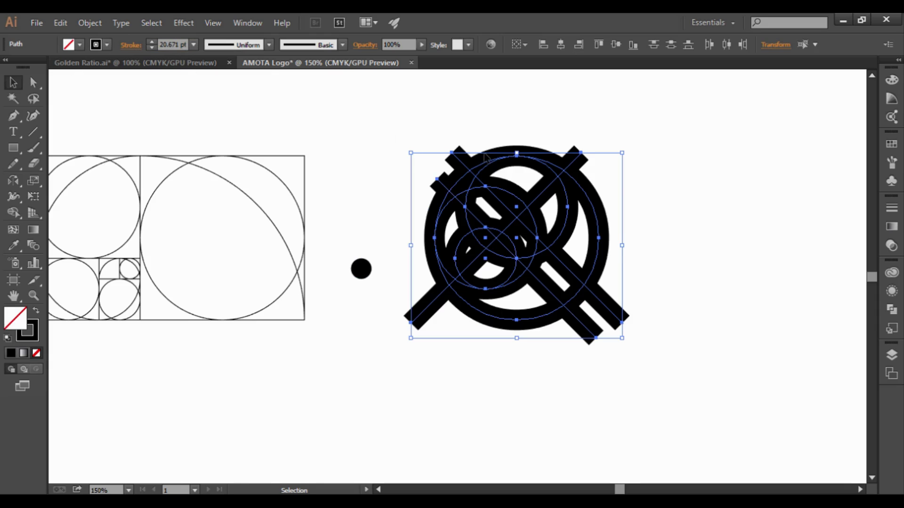
Align the outer and upper circles' strokes to the outside of their paths.
click(665, 186)
drag(665, 298, 435, 173)
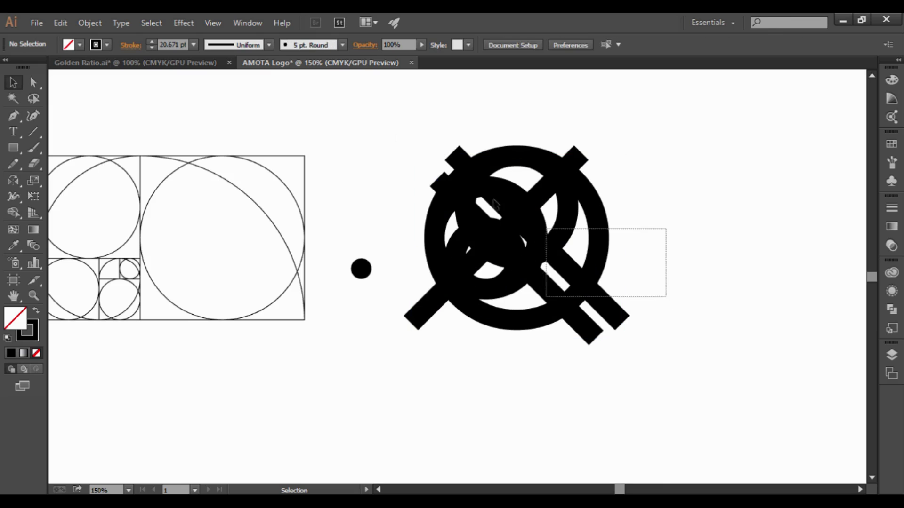
click(231, 101)
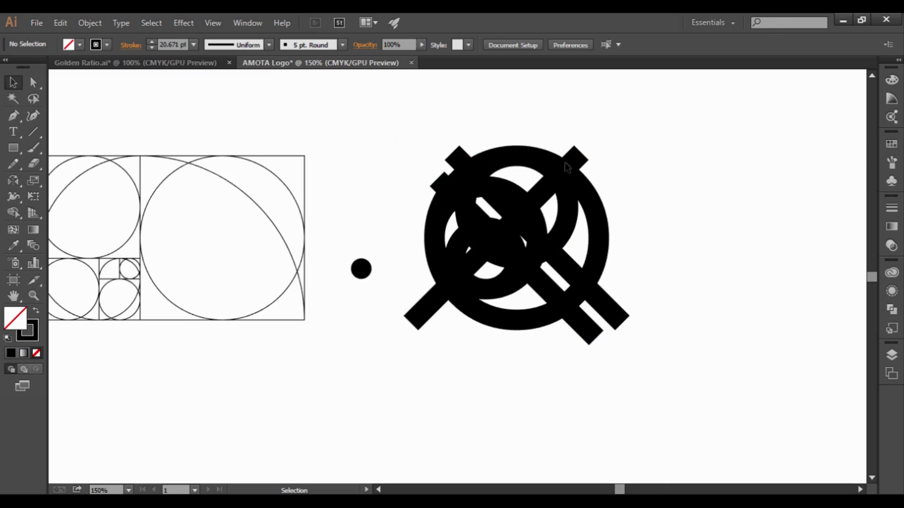
click(594, 203)
shift+click(566, 215)
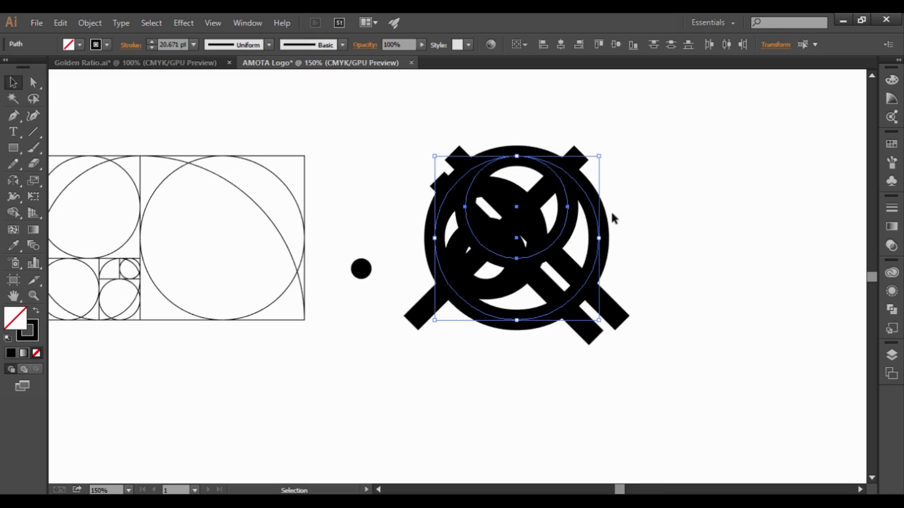
click(891, 208)
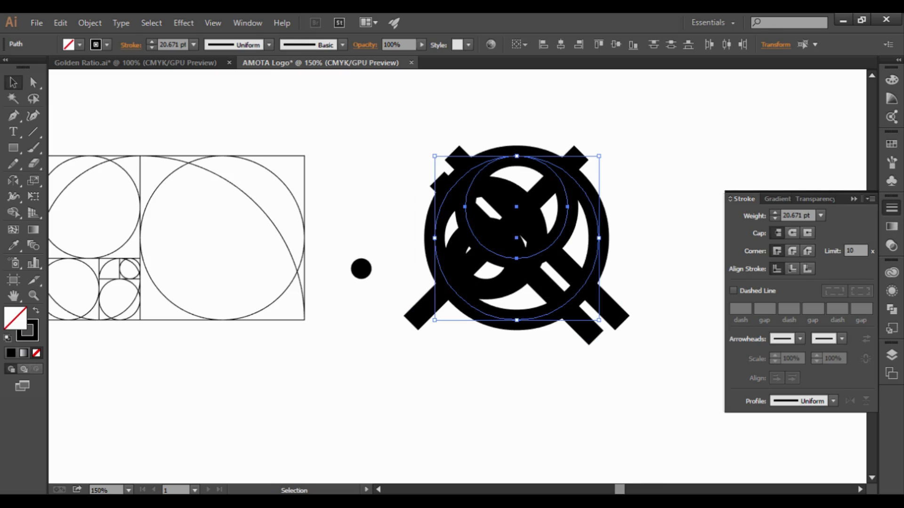
click(806, 269)
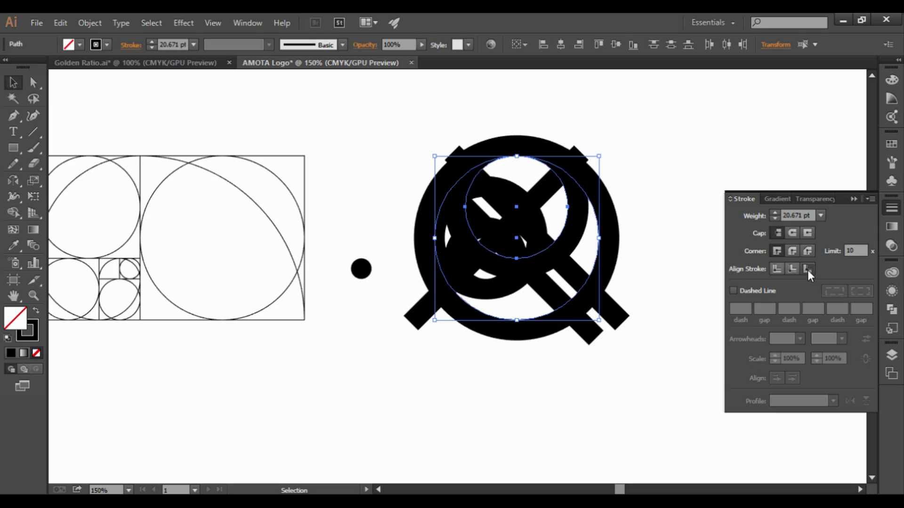
Select all the logo artwork except the small inner circle.
click(649, 168)
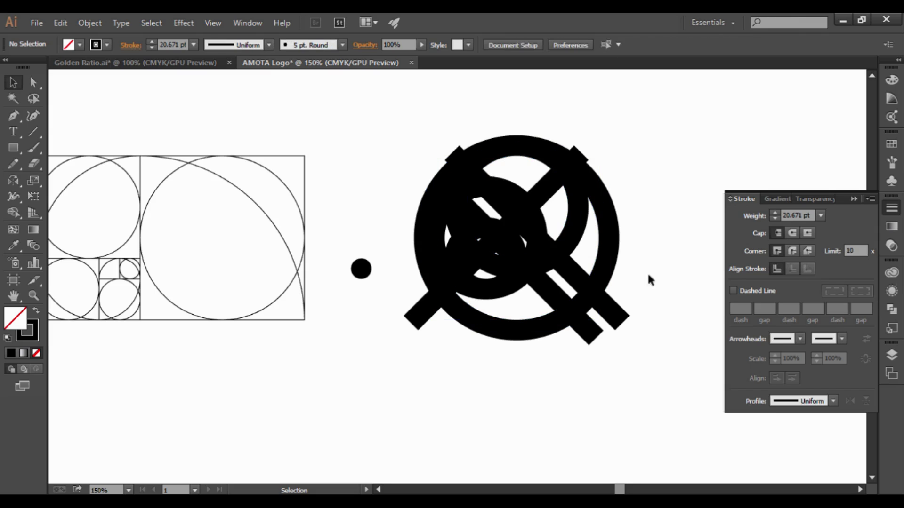
key(ctrl+a)
key(ctrl+plus)
shift+click(499, 294)
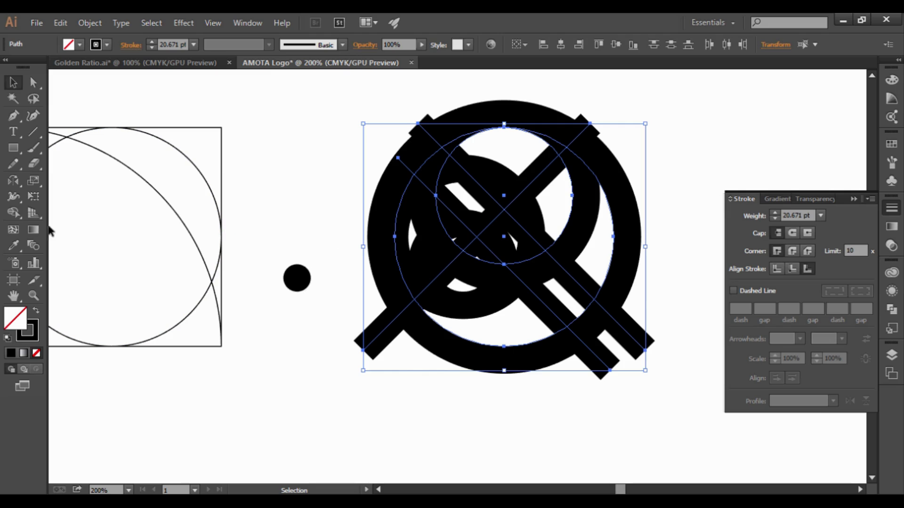
With Shape Builder, erase the protruding bar ends and inner regions to form the A chevron.
click(13, 213)
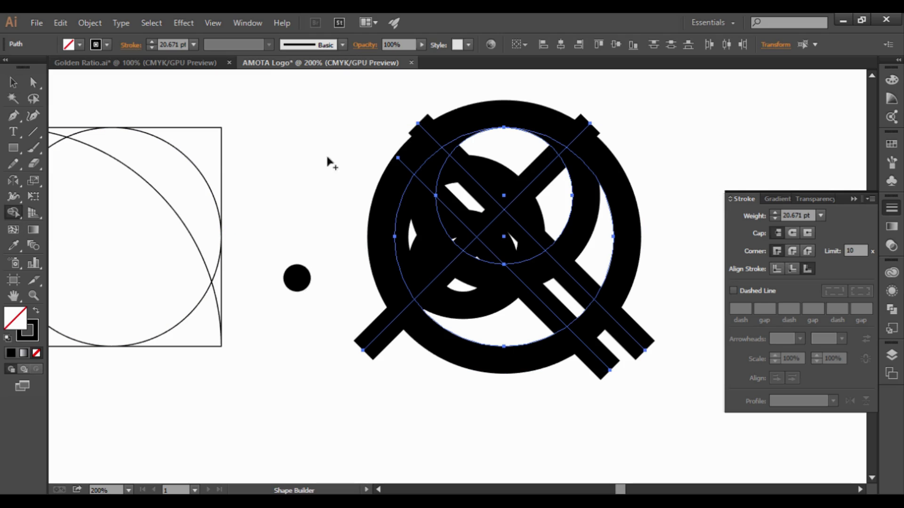
alt+click(426, 133)
alt+click(408, 167)
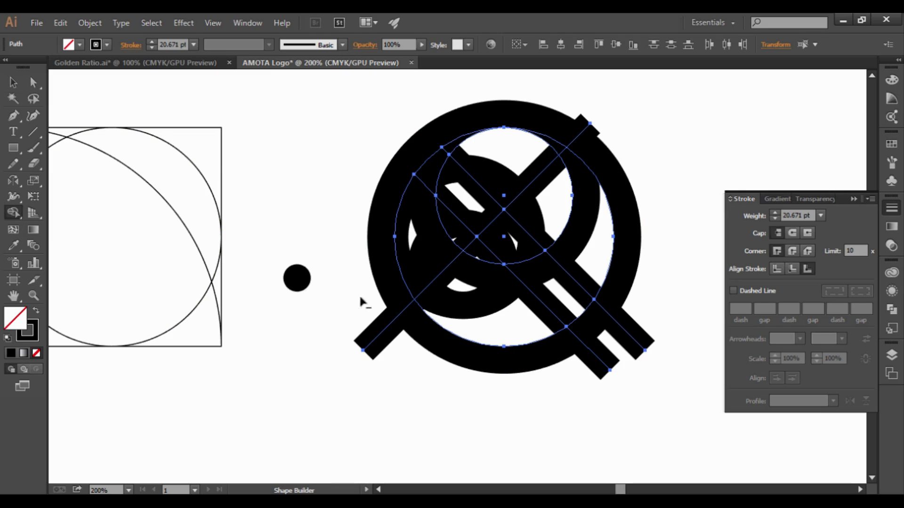
alt+click(384, 335)
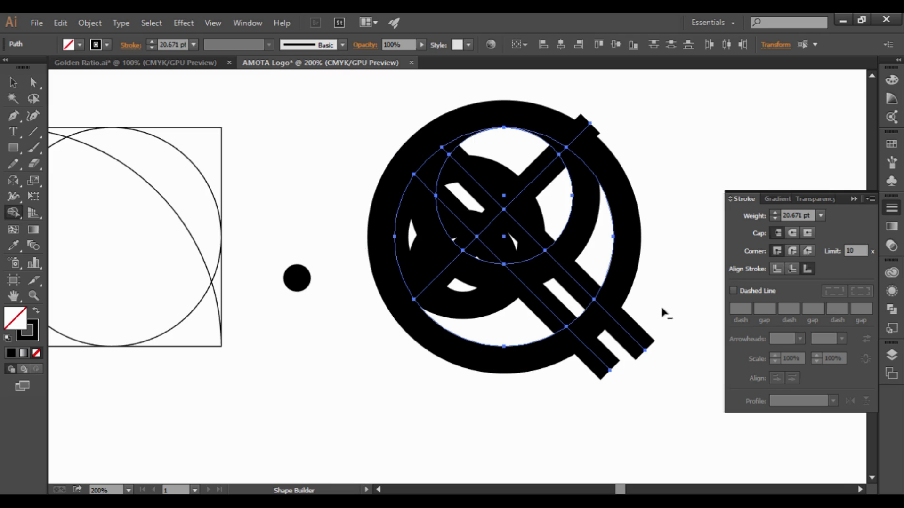
drag(559, 390, 558, 391)
alt+click(584, 123)
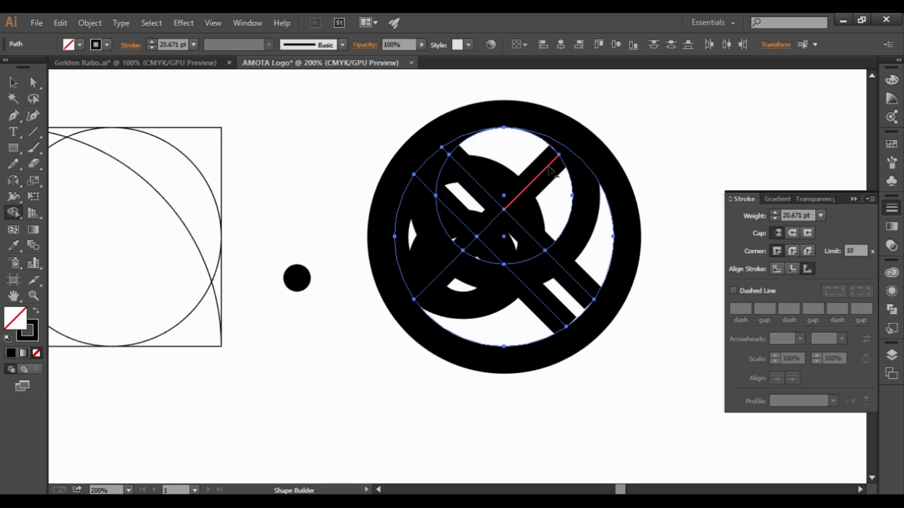
drag(475, 183, 451, 147)
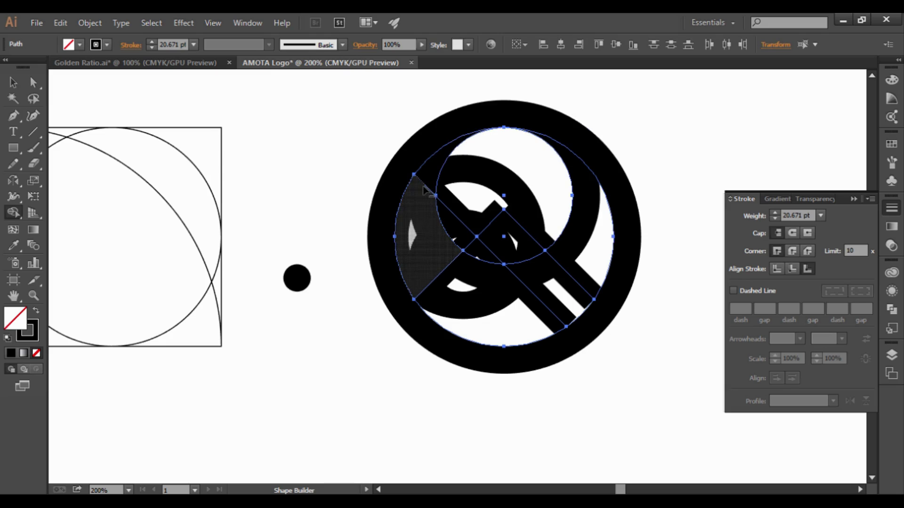
drag(426, 188, 435, 198)
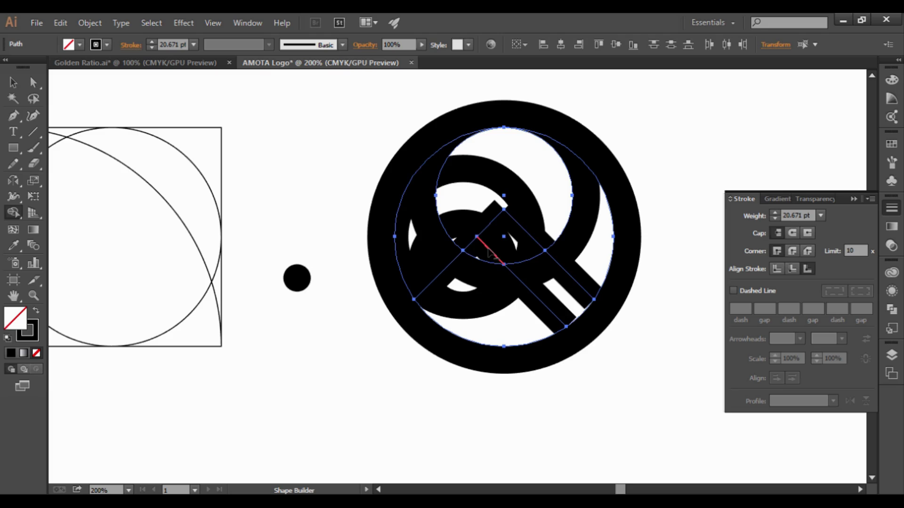
Delete the leftover thick inner circle and the small circle over the chevron.
click(13, 83)
click(485, 174)
key(Delete)
click(468, 221)
key(Delete)
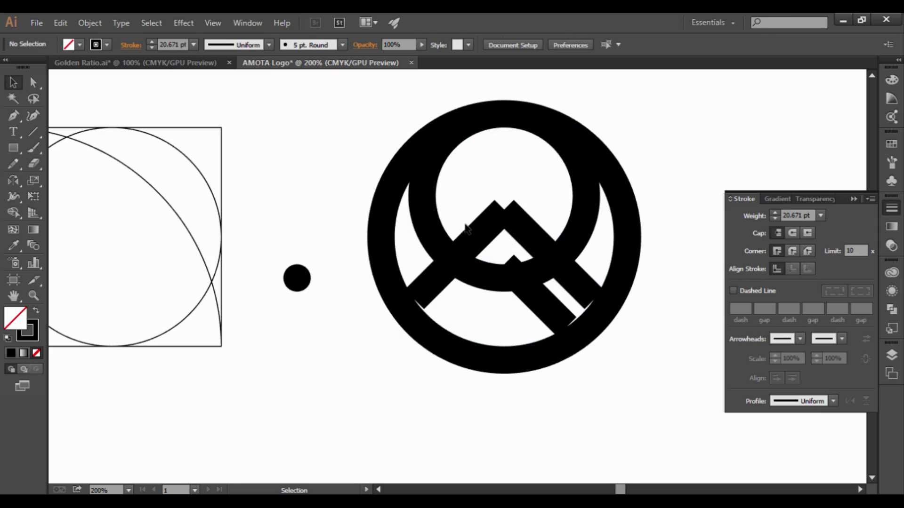
Extend the diagonal bar's lower end anchor diagonally toward the outer ring.
click(534, 301)
shift+click(492, 272)
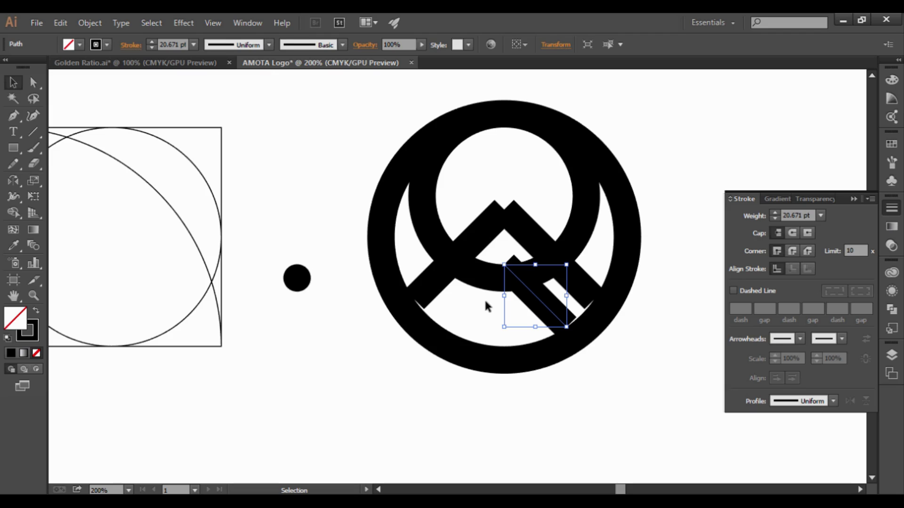
click(486, 306)
click(526, 288)
click(498, 313)
click(33, 83)
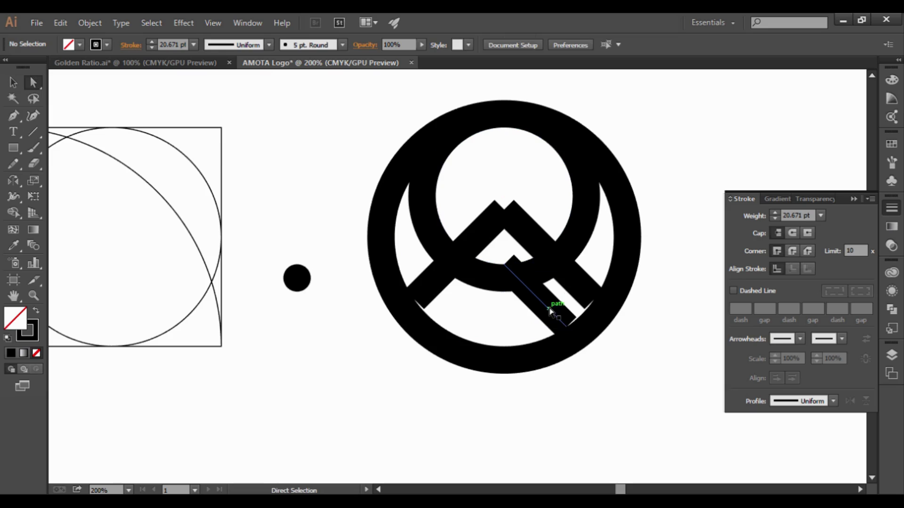
click(566, 327)
drag(568, 330, 577, 336)
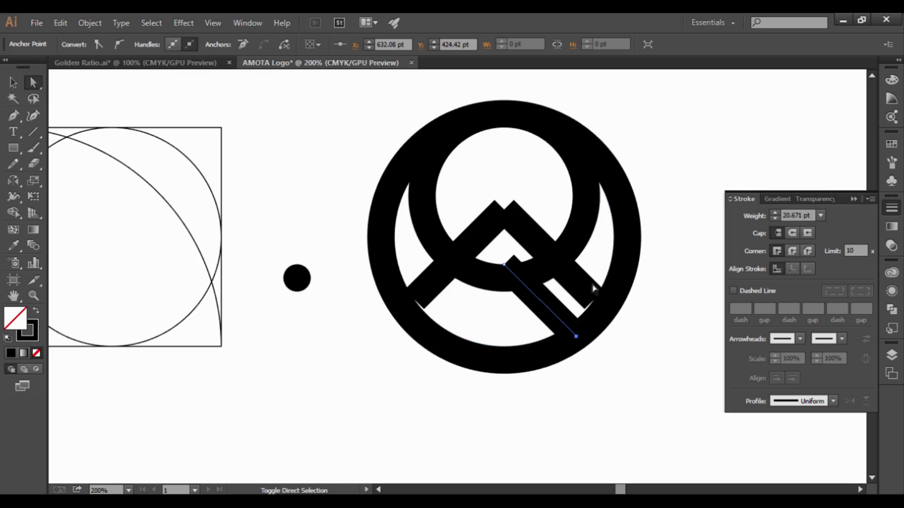
Drag the upper bar end and lower-left bar end out to meet the ring.
click(593, 298)
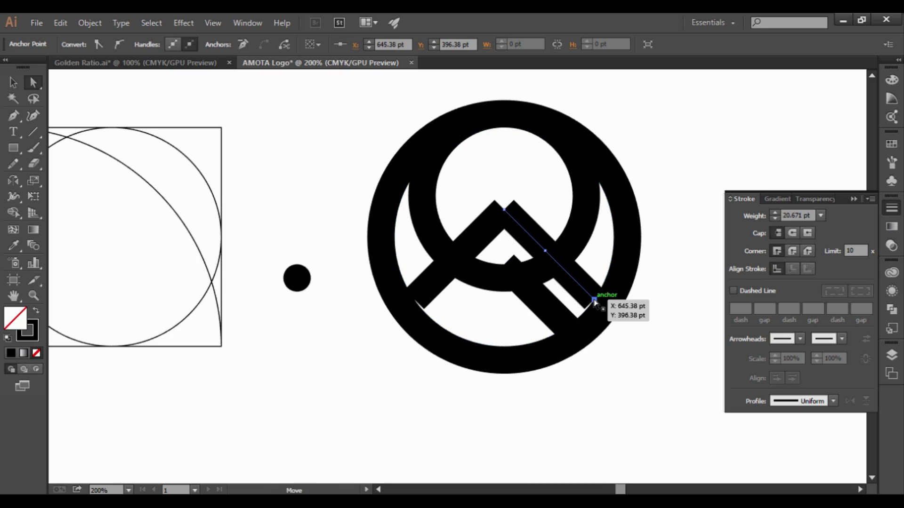
drag(594, 300, 604, 309)
click(663, 321)
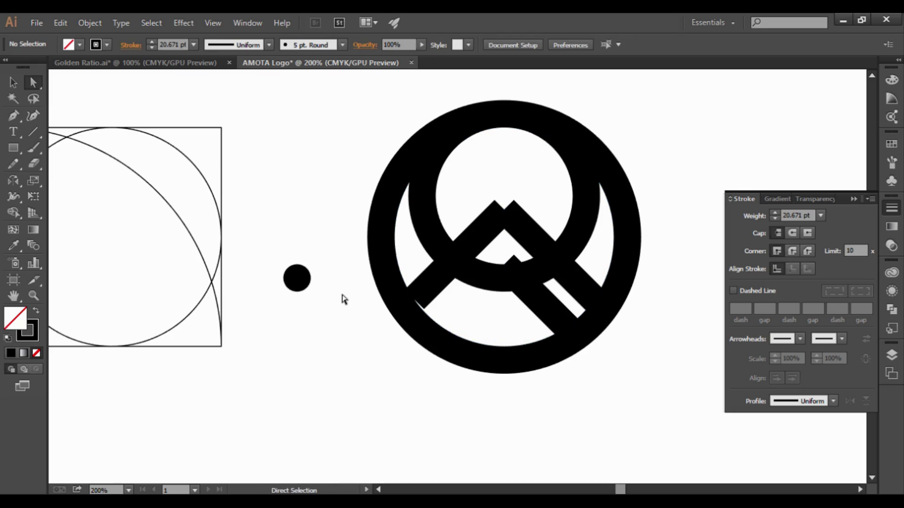
click(415, 305)
drag(415, 305, 402, 315)
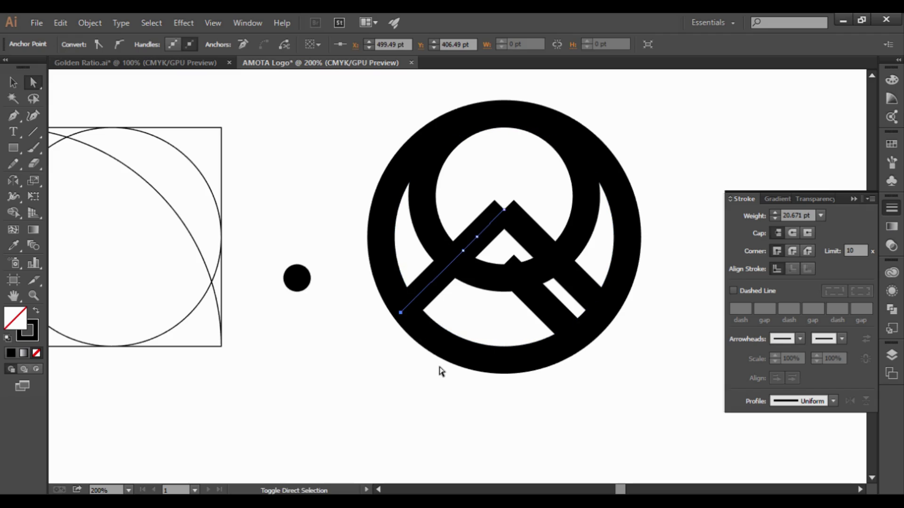
click(439, 369)
Select the chevron paths without the inner circle, then deselect the chevron.
key(v)
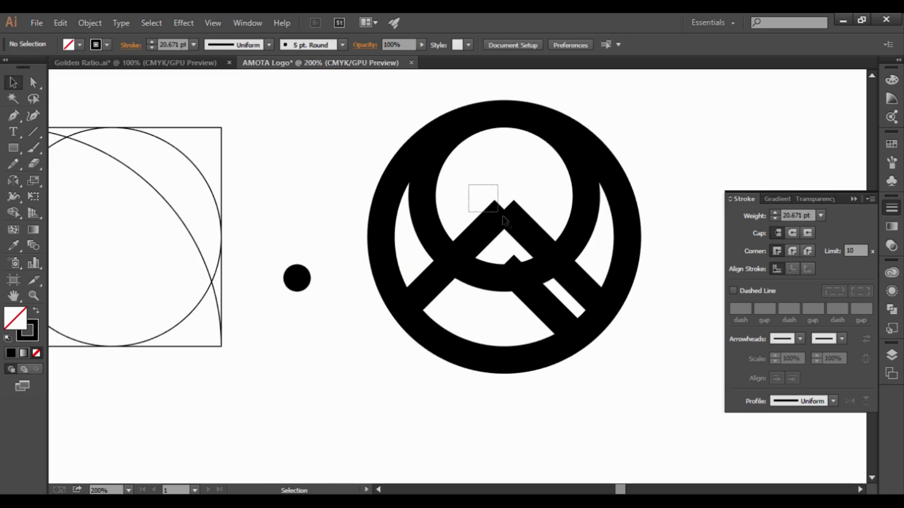
drag(500, 215, 522, 226)
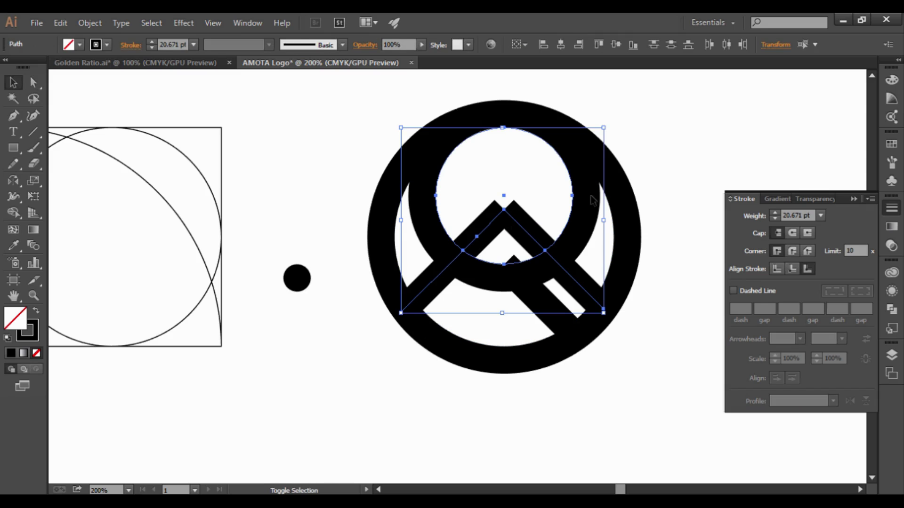
shift+click(572, 179)
key(a)
key(v)
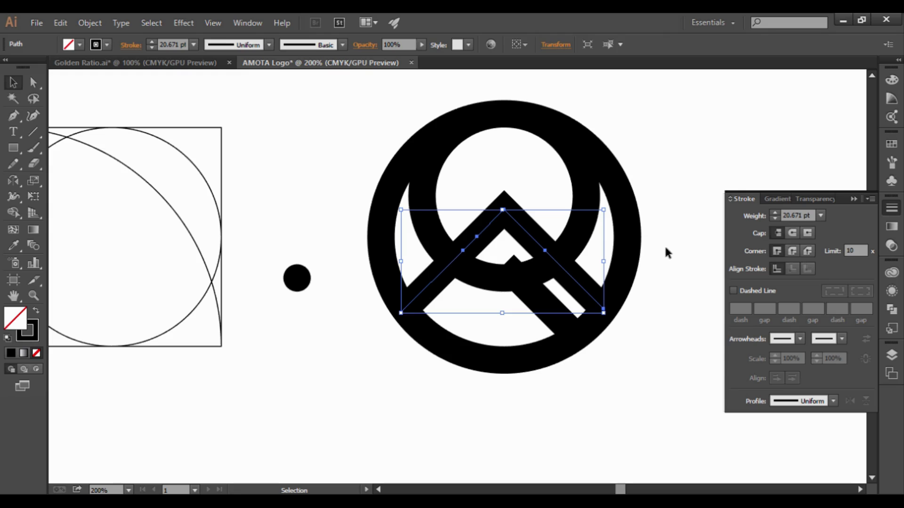
click(682, 258)
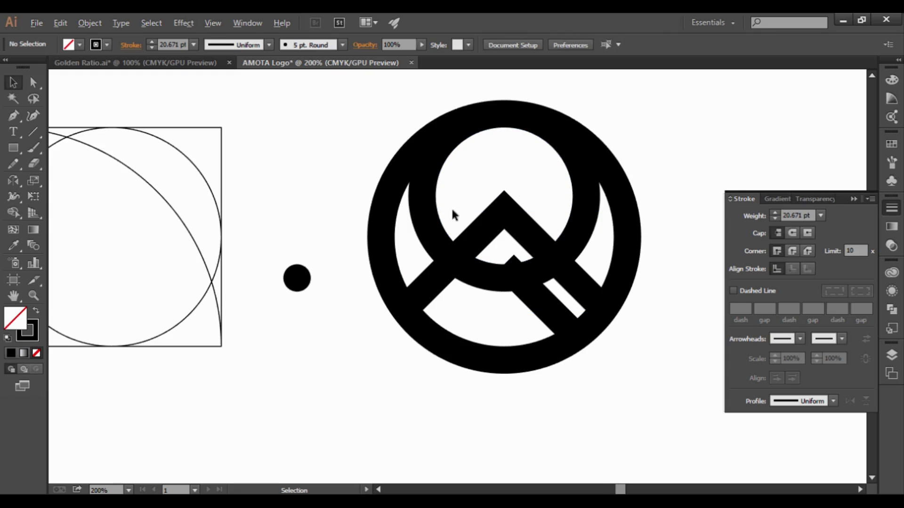
Alt-drag a copy of the whole ring logo upward, then marquee-select the original lower logo.
scroll(417, 218, down, 1)
scroll(363, 296, down, 1)
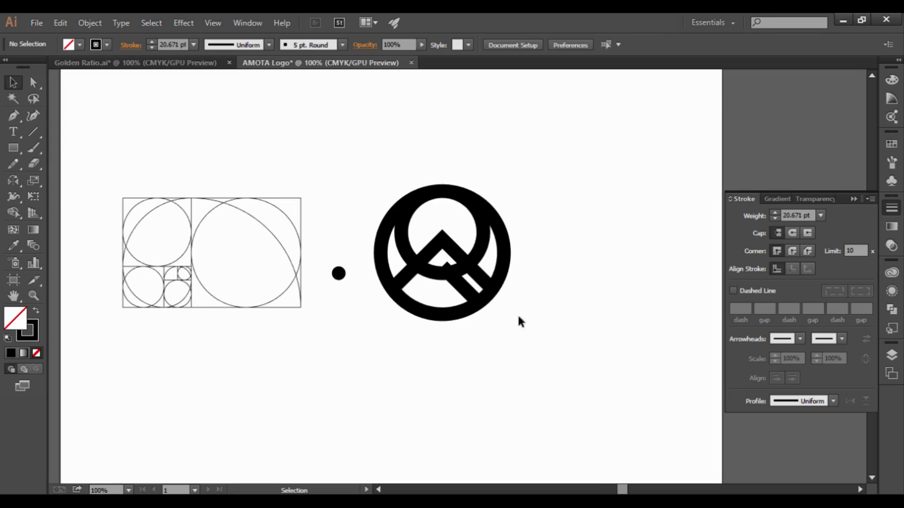
drag(518, 314, 375, 168)
scroll(367, 207, up, 1)
scroll(508, 310, down, 1)
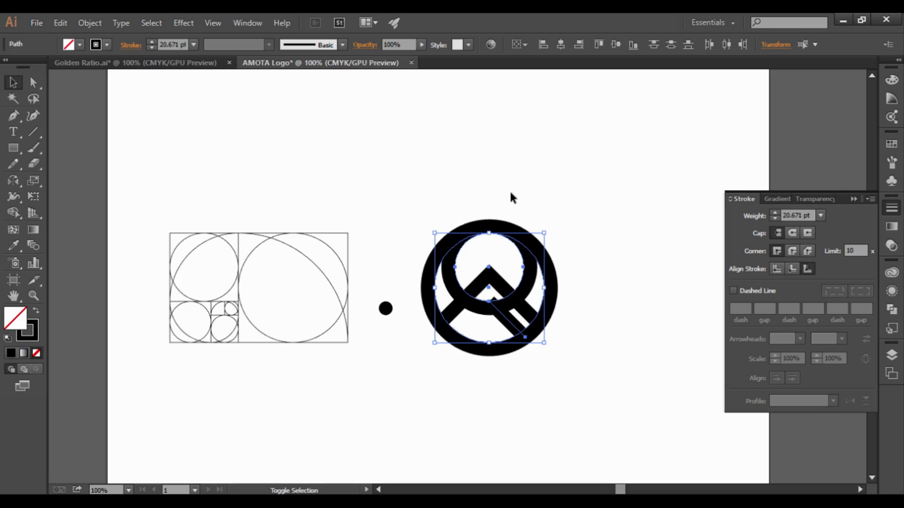
alt+drag(504, 290, 504, 131)
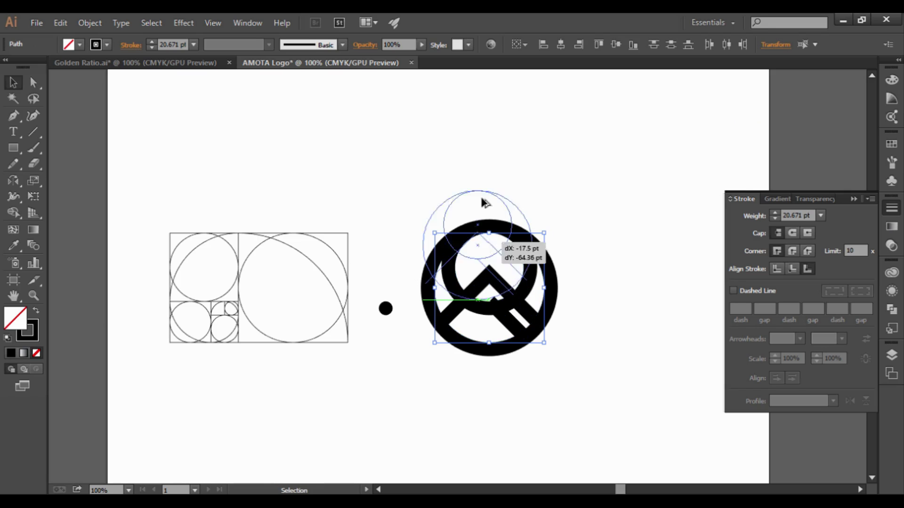
click(575, 221)
scroll(519, 333, up, 1)
drag(608, 378, 370, 153)
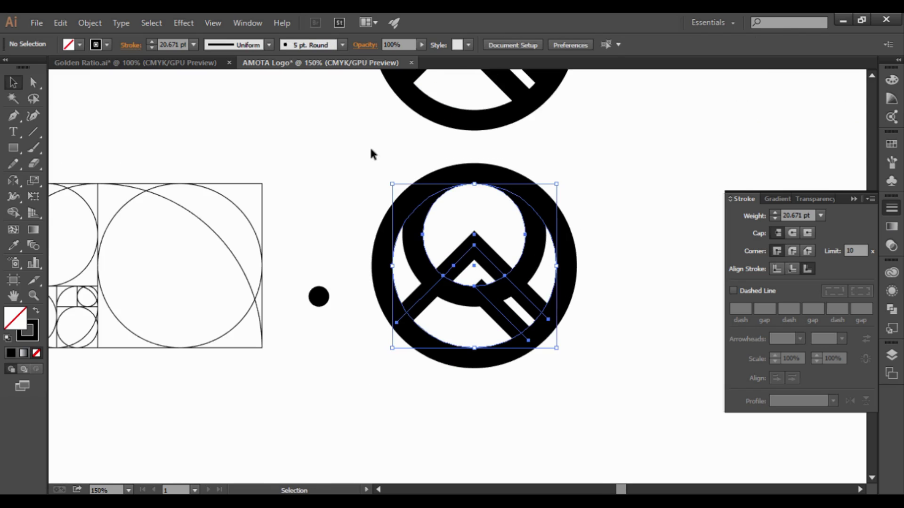
scroll(468, 244, up, 1)
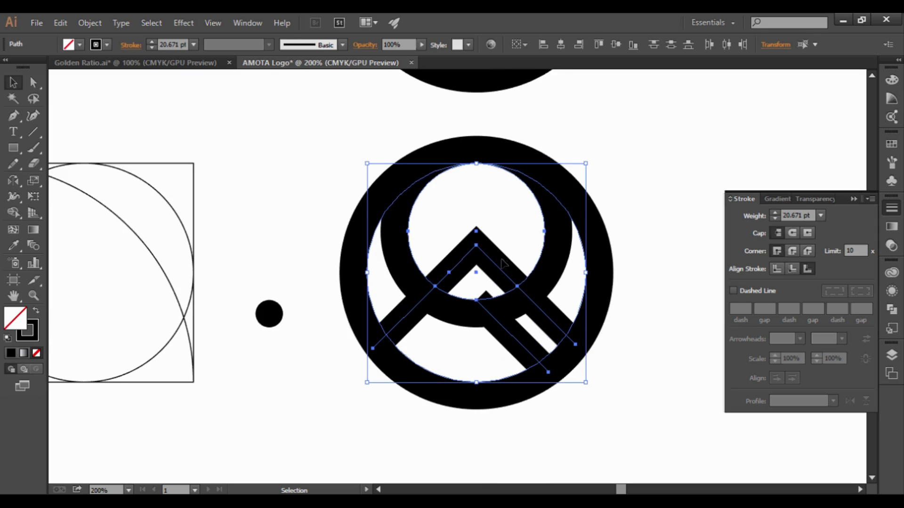
Expand the logo's appearance, then expand its fill and stroke into shapes.
click(852, 199)
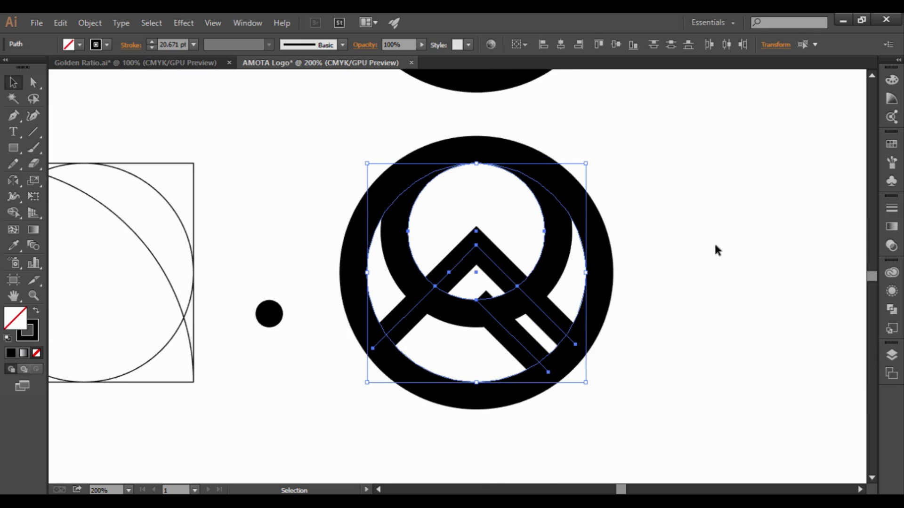
click(89, 22)
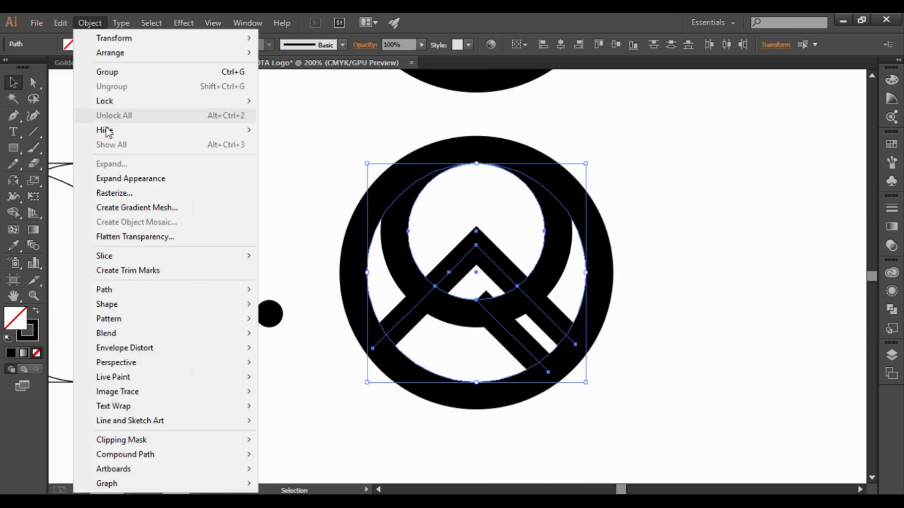
click(118, 182)
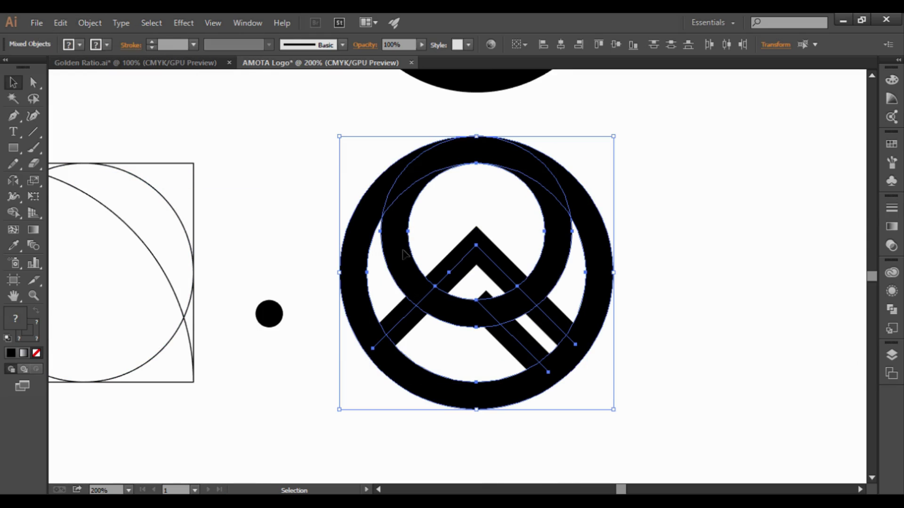
click(90, 22)
click(113, 165)
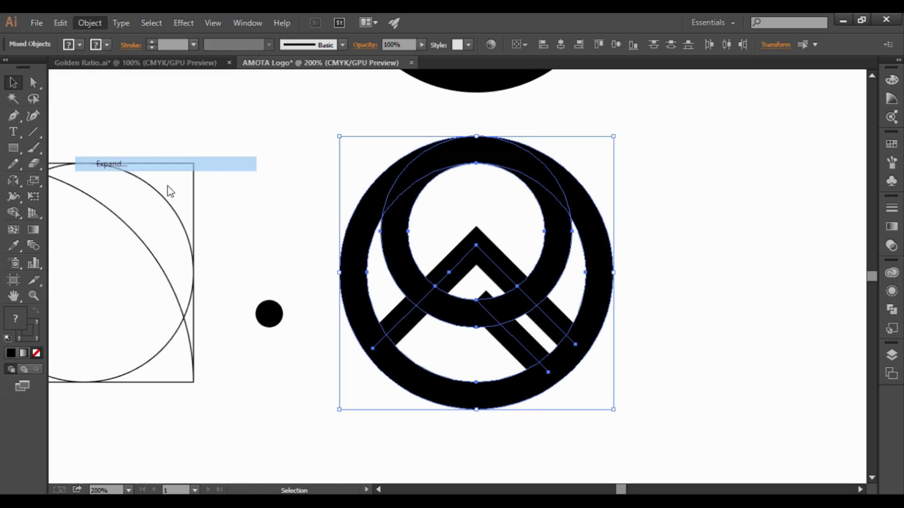
click(409, 333)
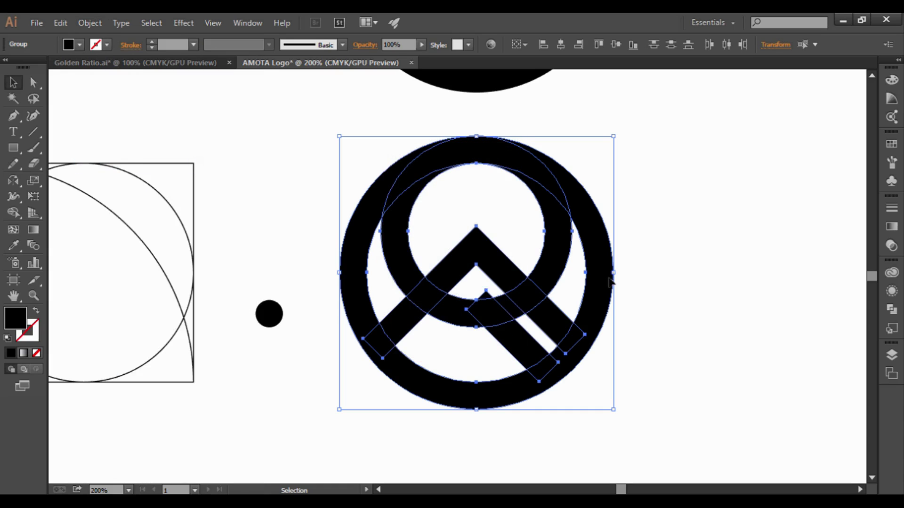
click(627, 252)
Use Shape Builder on the ring shapes to merge the left-side crescent region.
click(592, 247)
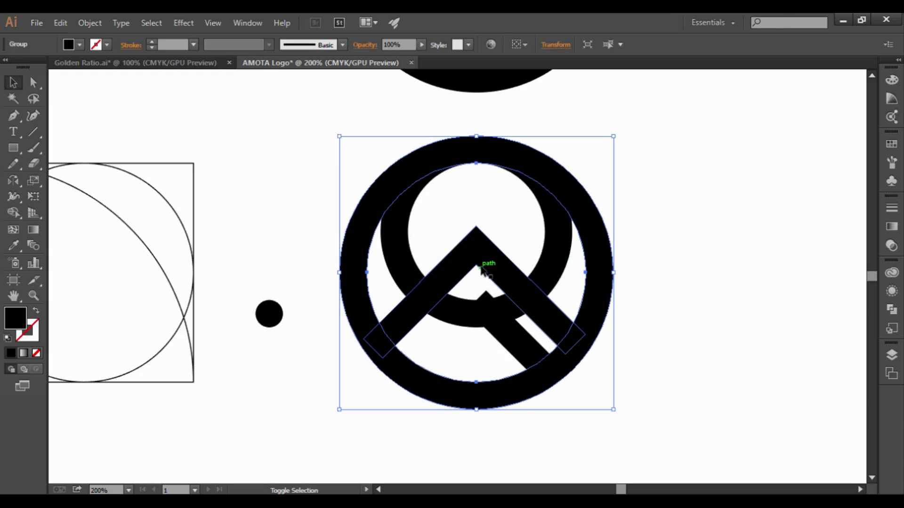
shift+click(509, 323)
shift+click(554, 265)
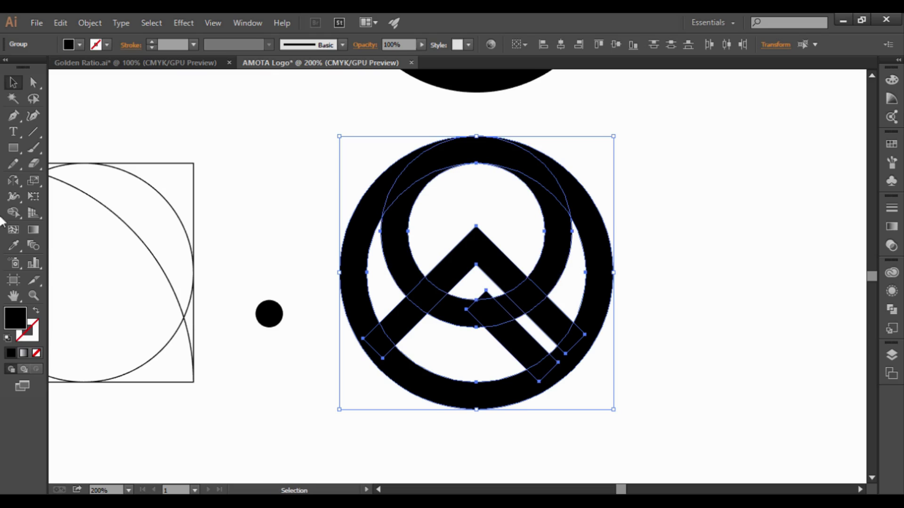
click(13, 212)
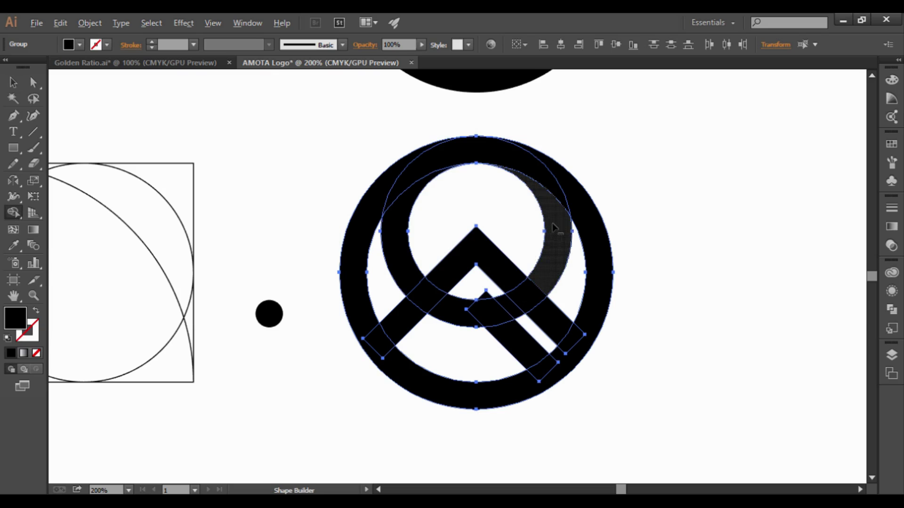
click(559, 237)
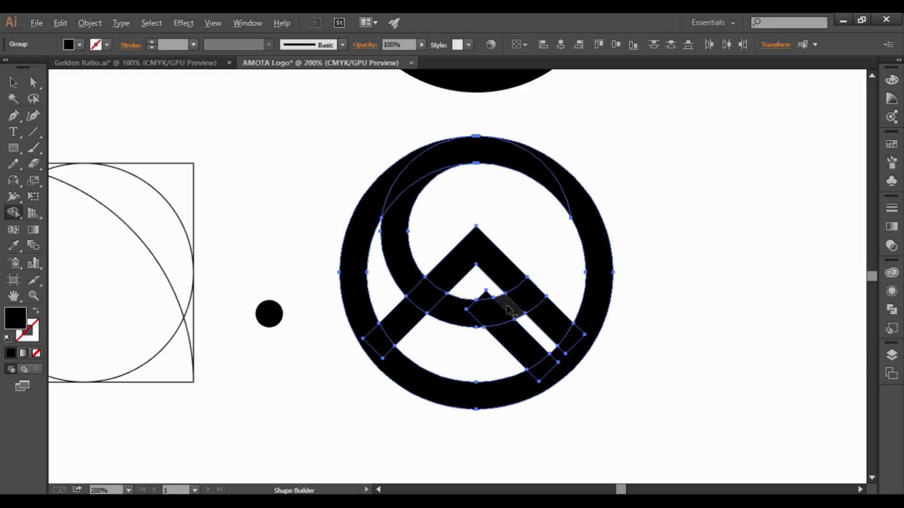
scroll(487, 298, up, 1)
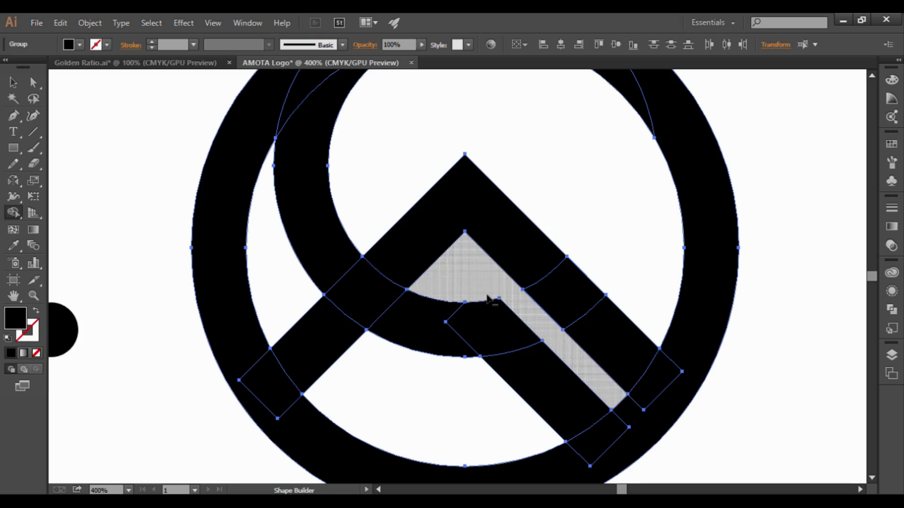
scroll(488, 298, down, 1)
Reselect and deselect the expanded logo group, then pan to the golden-ratio grid.
click(14, 83)
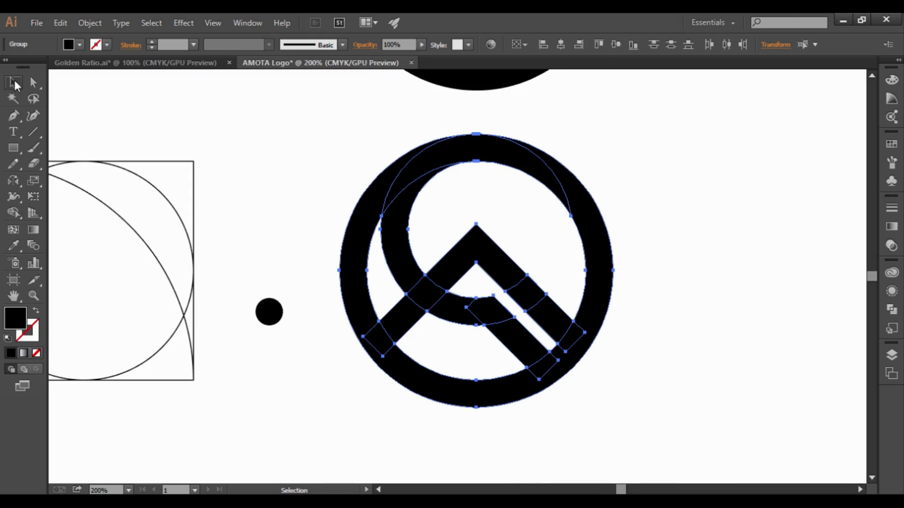
click(322, 128)
scroll(322, 128, down, 1)
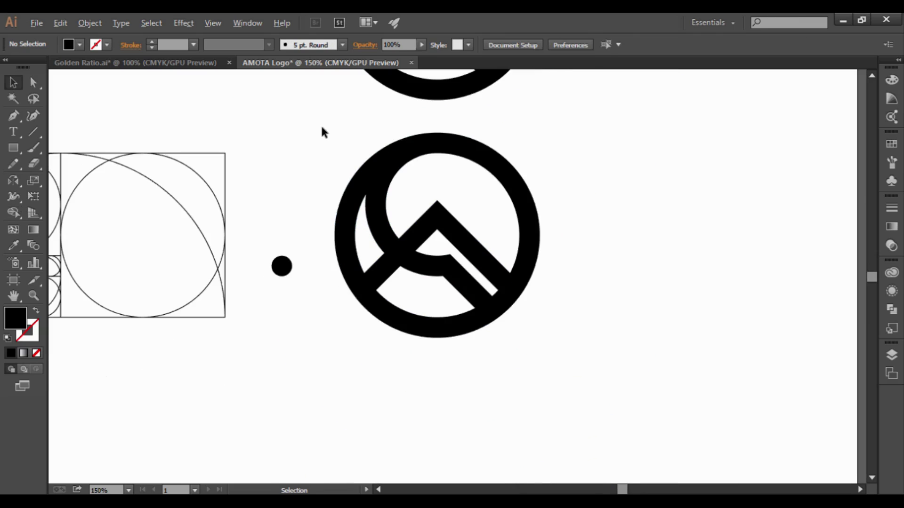
drag(530, 357, 330, 133)
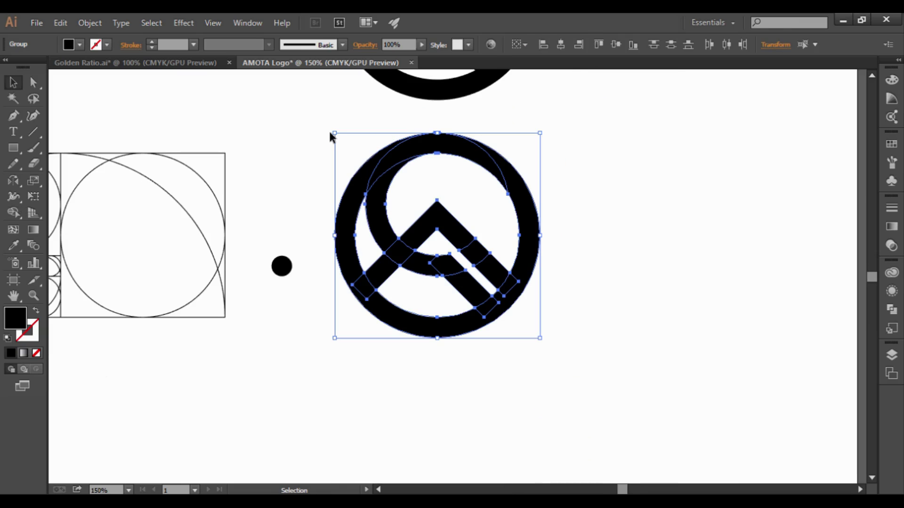
click(494, 220)
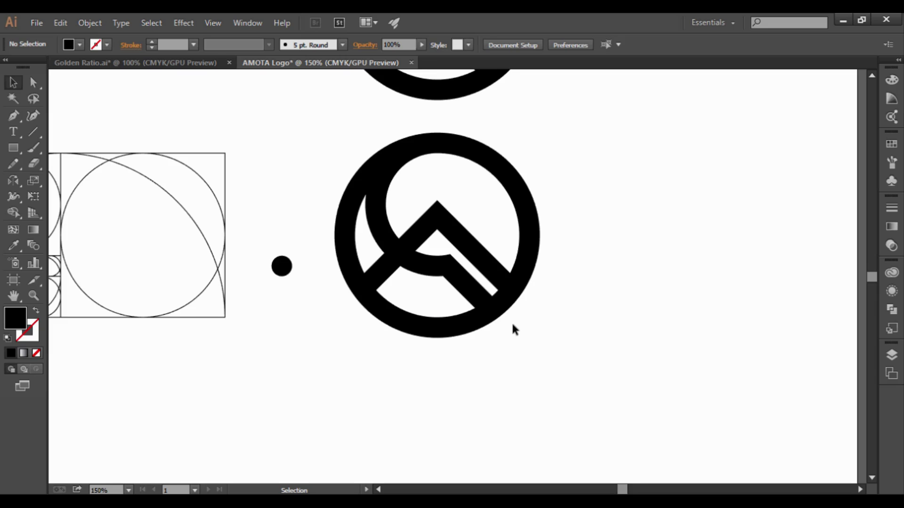
mouse_move(511, 324)
mouse_down()
mouse_move(364, 325)
mouse_move(385, 319)
mouse_up()
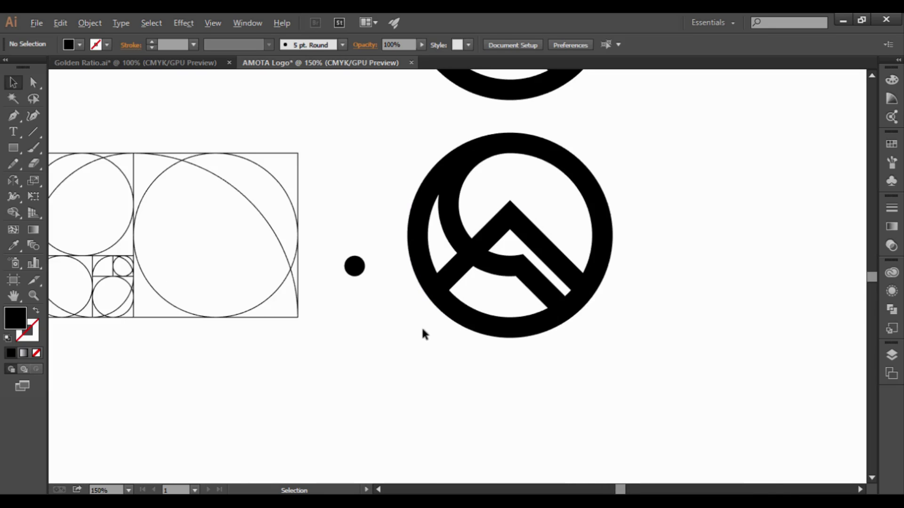
key(alt)
Copy the large grid circle onto the logo, swap it to solid black, and move it right of the ring.
click(379, 490)
scroll(401, 376, up, 1)
scroll(401, 377, down, 1)
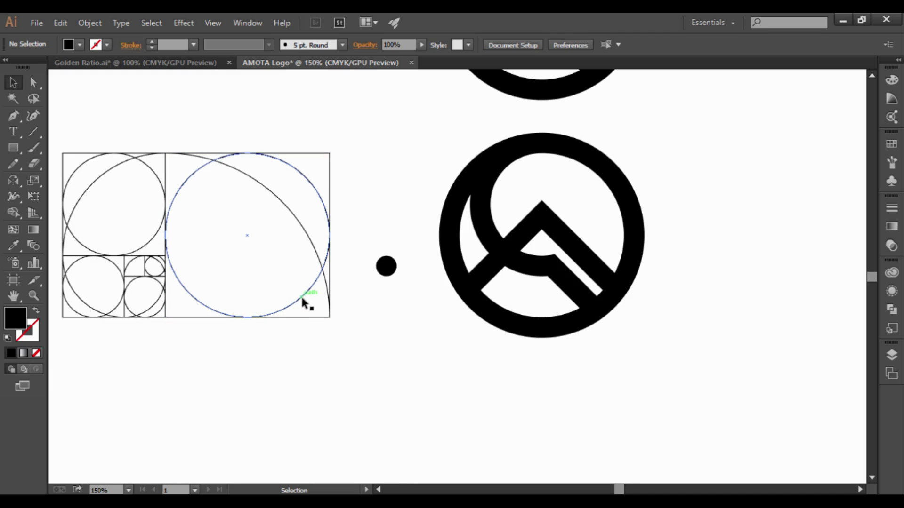
drag(302, 298, 692, 295)
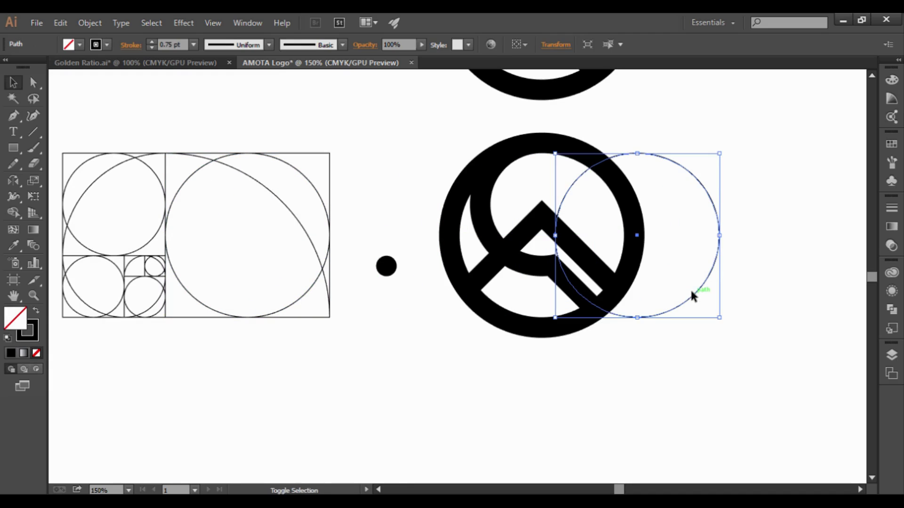
key(shift+x)
drag(677, 291, 803, 291)
click(739, 356)
click(735, 217)
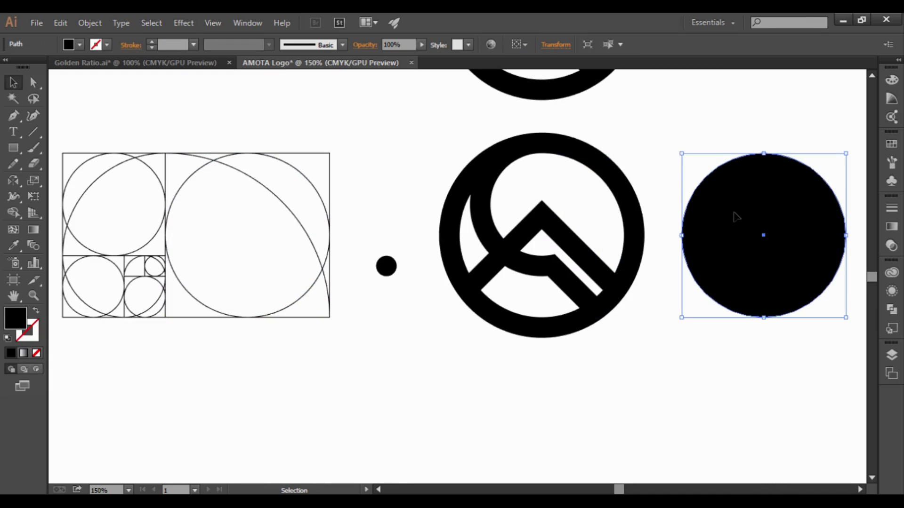
Fill the circle orange-red at 50% opacity and move it into the logo ring.
click(80, 45)
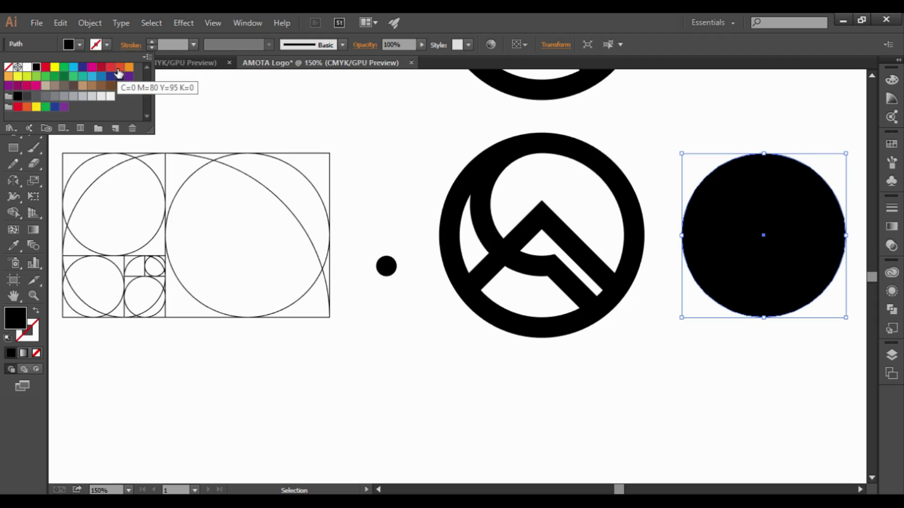
click(121, 69)
click(399, 45)
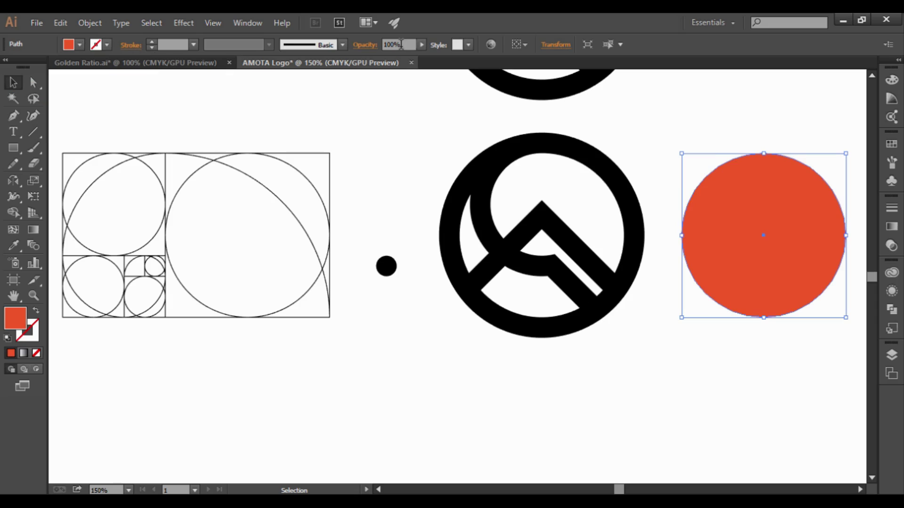
text(50)
key(Return)
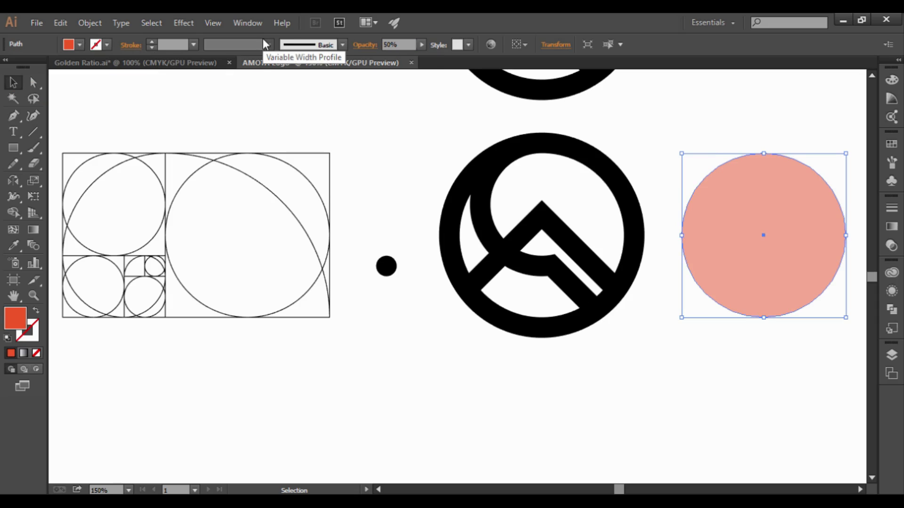
click(636, 94)
drag(770, 219, 549, 235)
click(707, 240)
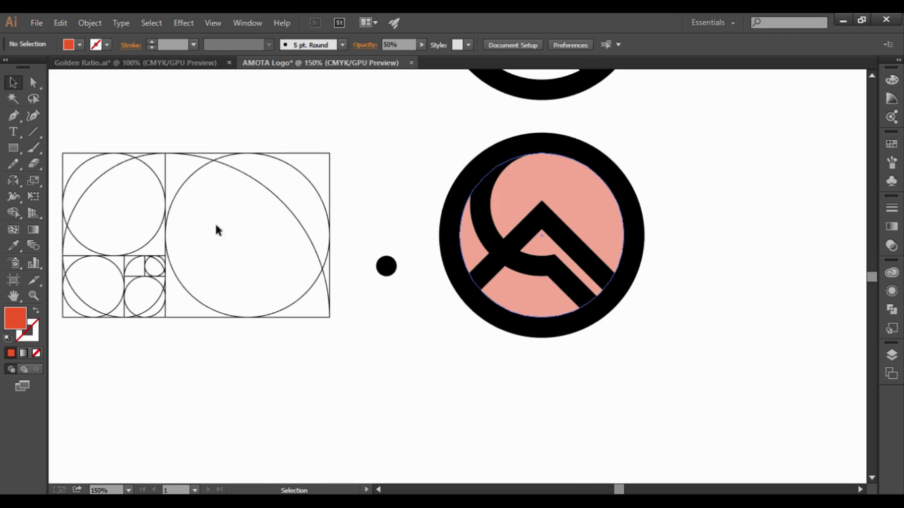
Copy the top-left grid circle, fill it orange at 50% opacity, and place it at the ring's top.
drag(159, 229, 748, 254)
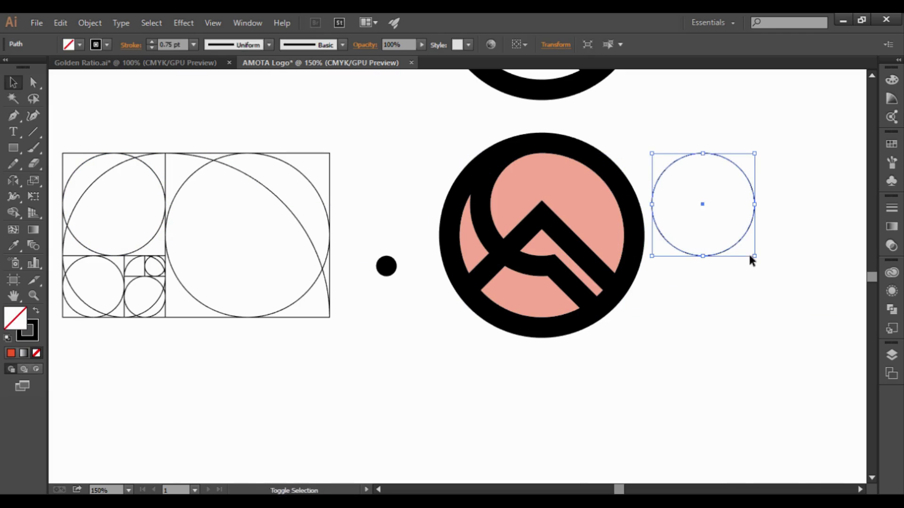
key(shift+x)
click(79, 44)
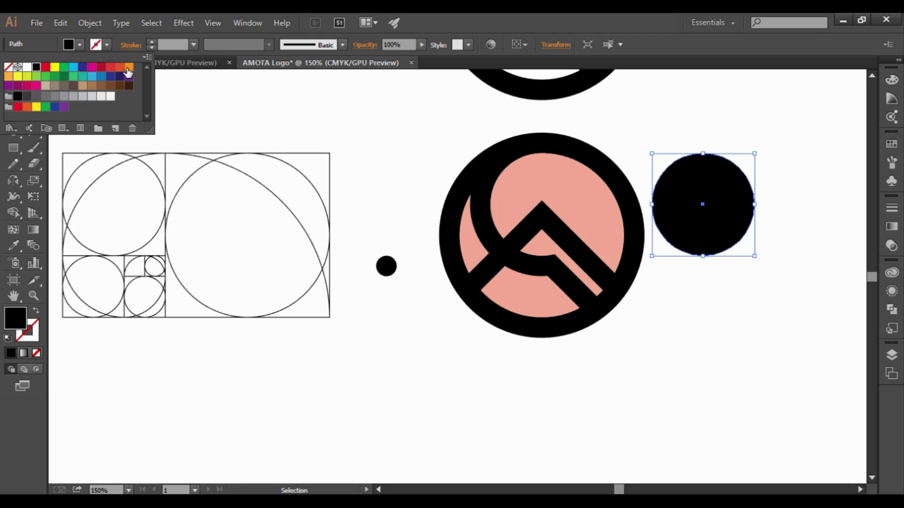
click(8, 79)
click(403, 45)
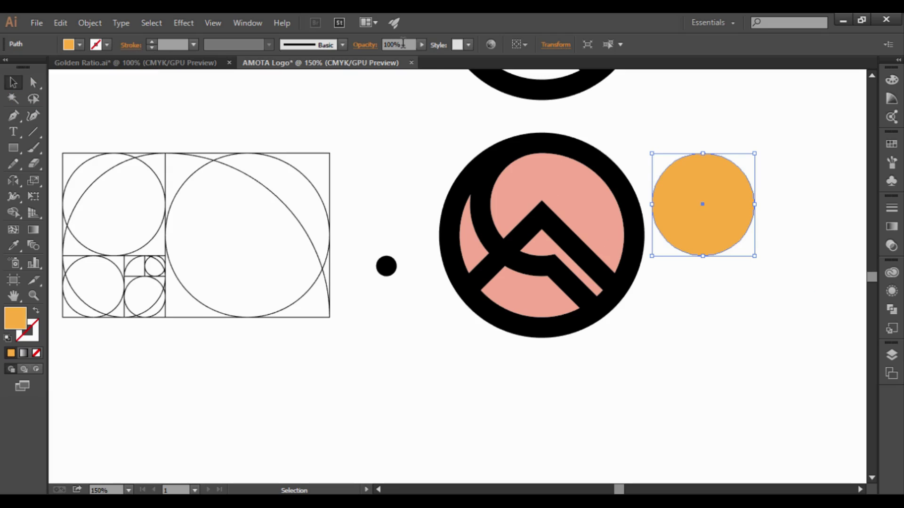
text(50)
key(Return)
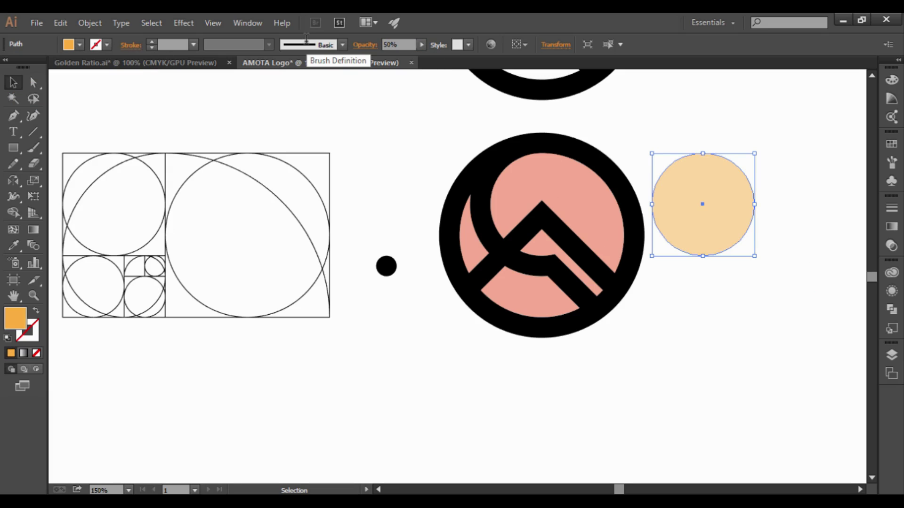
click(646, 88)
drag(704, 205, 547, 216)
click(678, 195)
click(564, 185)
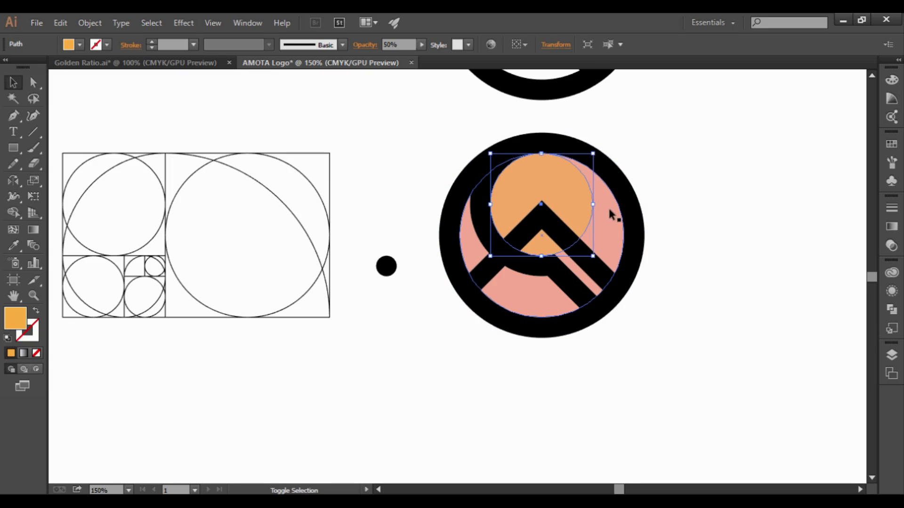
shift+click(609, 212)
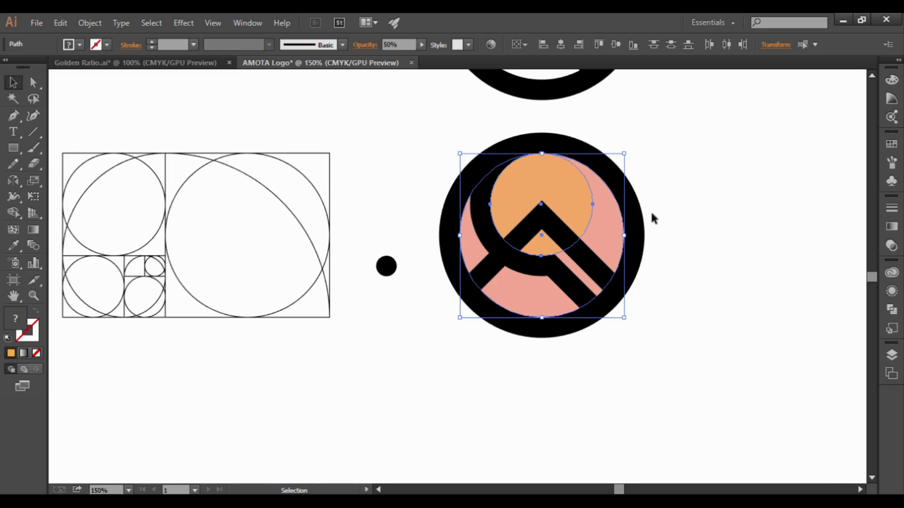
click(856, 489)
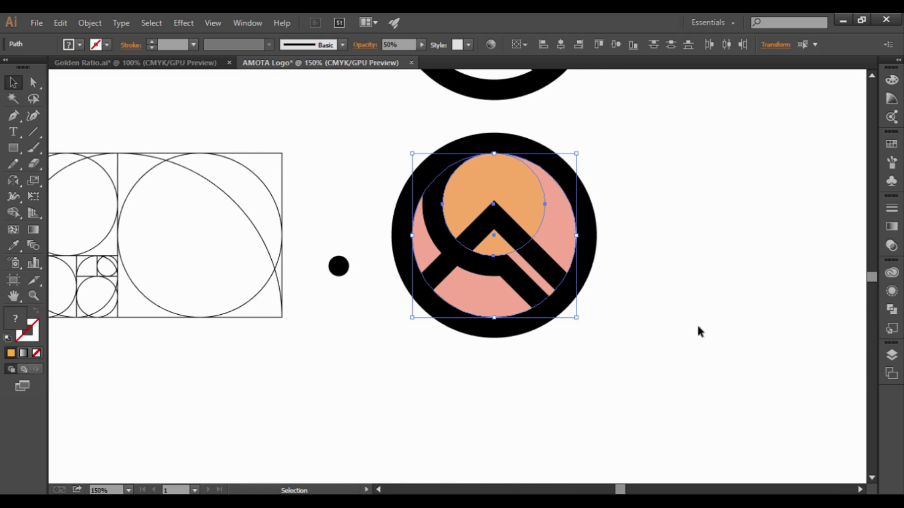
Copy a small grid circle, eyedrop the pale orange fill, and place it in the logo's lower half.
click(693, 264)
drag(70, 273, 384, 272)
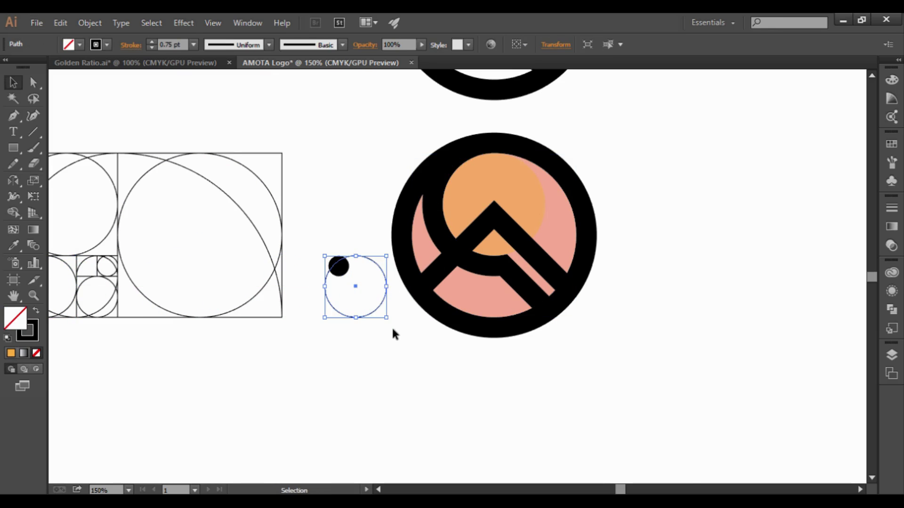
key(shift+x)
click(13, 245)
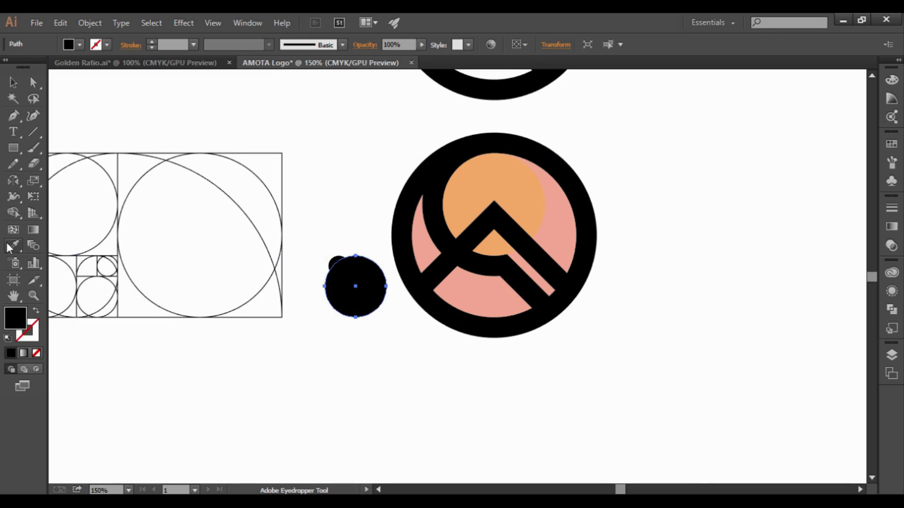
click(494, 184)
click(13, 83)
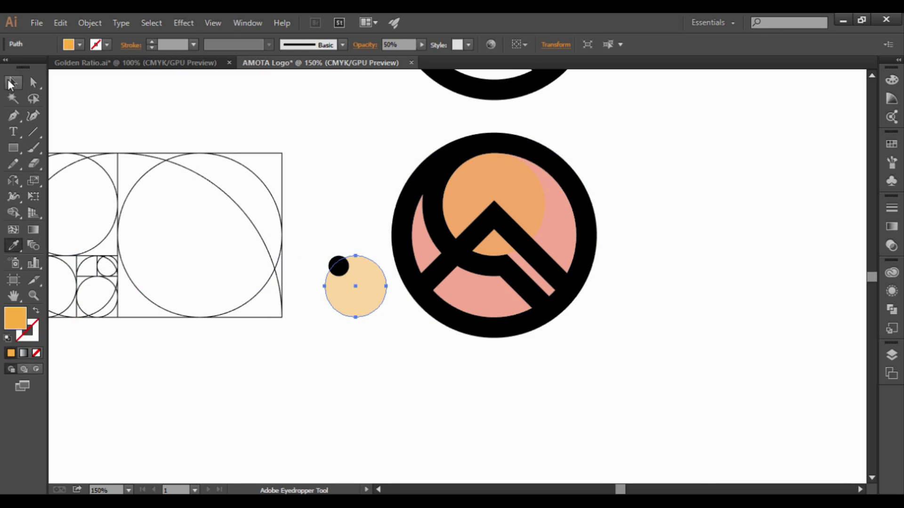
click(320, 106)
drag(365, 285, 498, 285)
click(610, 336)
Bring the upper orange circle in front of the chevron.
click(478, 284)
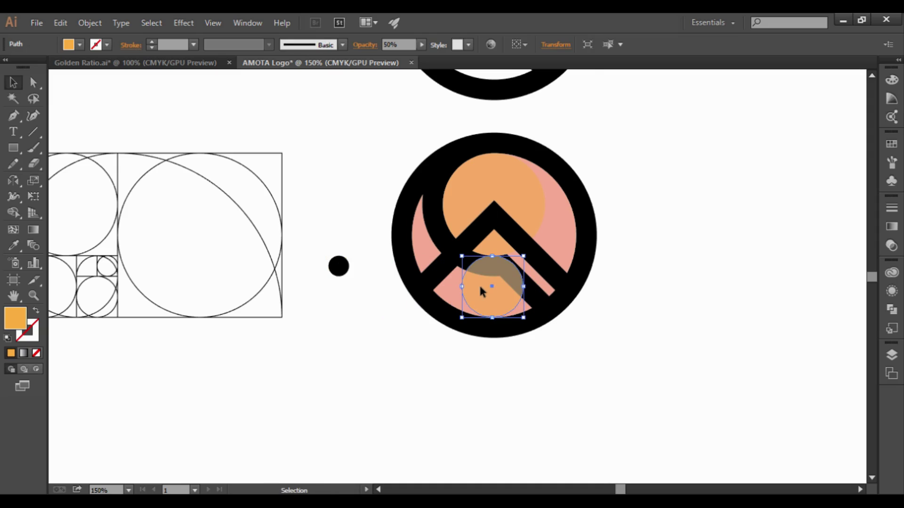
click(355, 168)
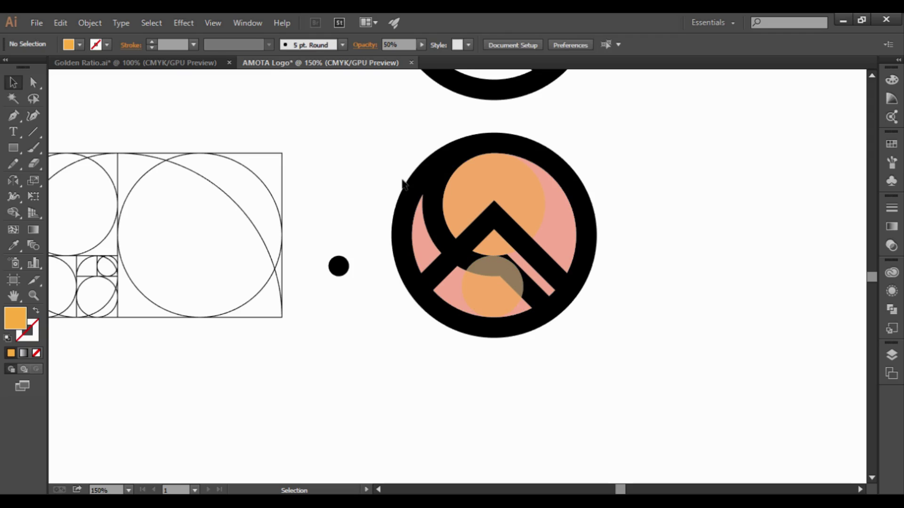
click(525, 207)
key(ctrl+shift+bracketright)
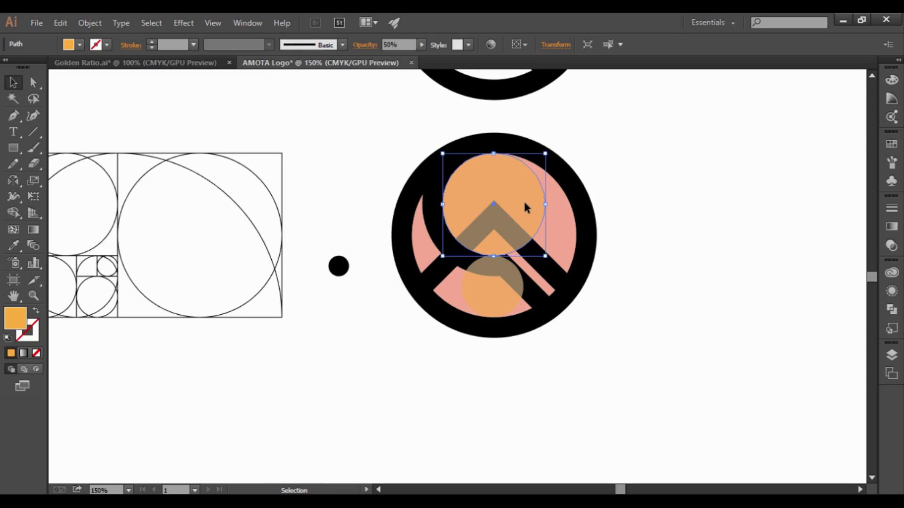
click(372, 127)
Copy the small grid circle into the lower circle and give it a green fill with no outline.
scroll(371, 127, down, 1)
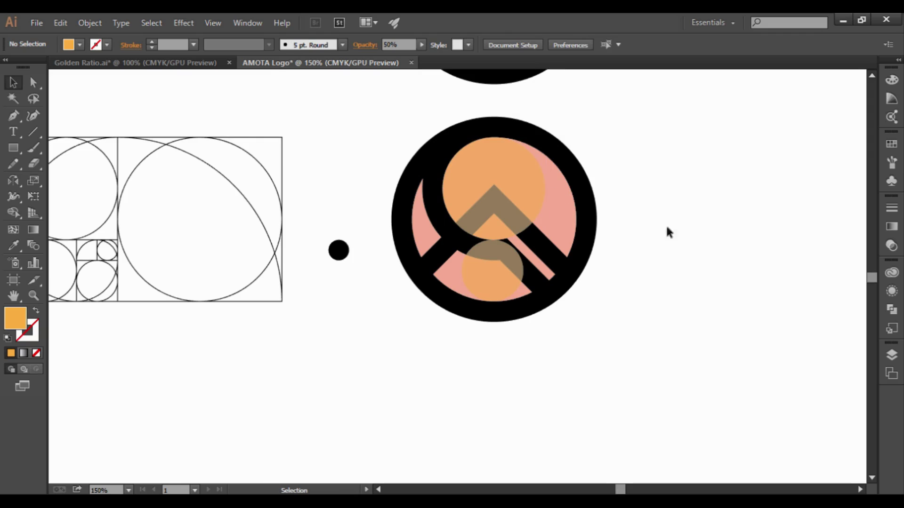
drag(109, 272, 513, 296)
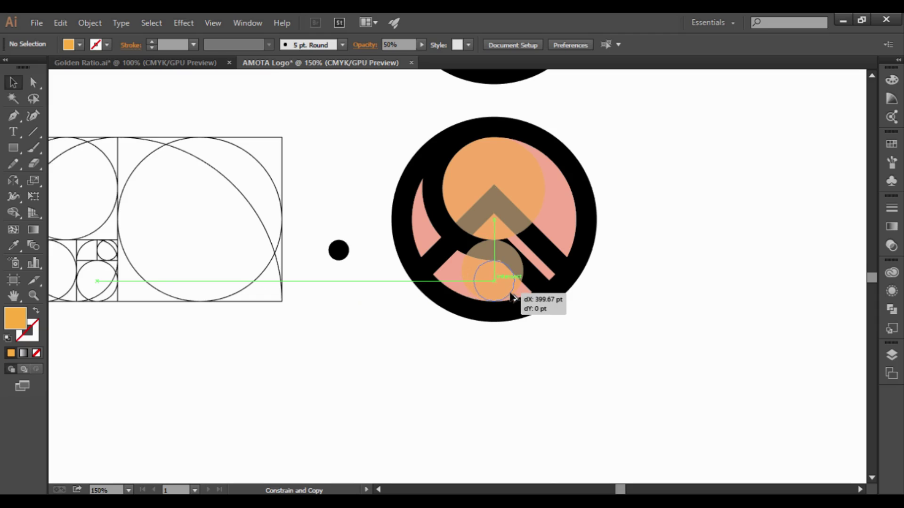
drag(513, 297, 509, 295)
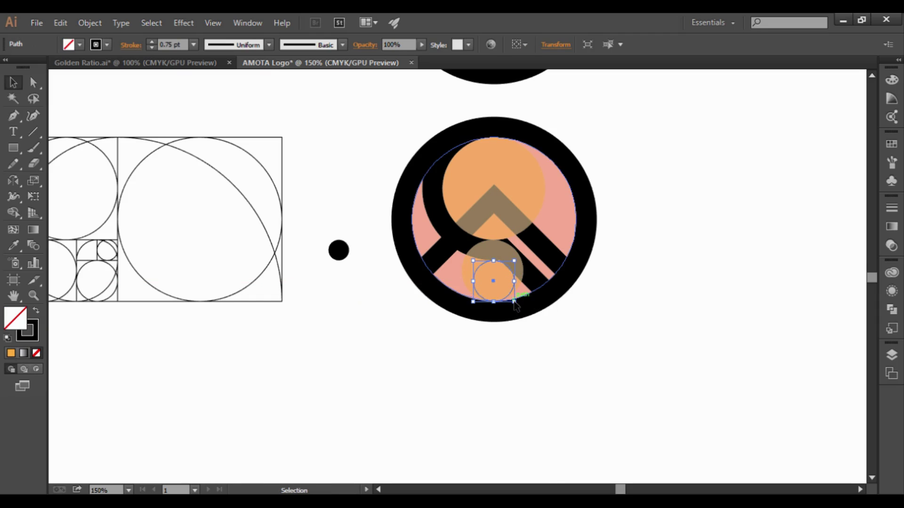
key(shift+x)
click(80, 45)
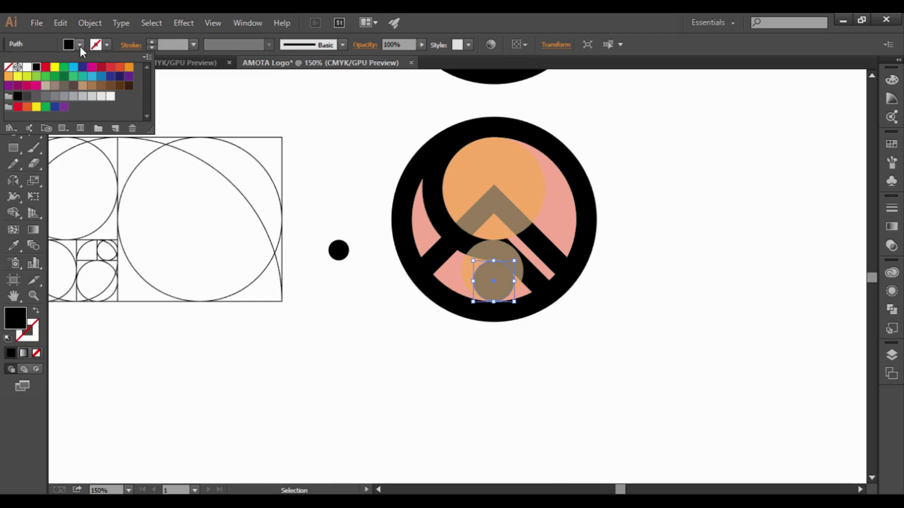
click(36, 76)
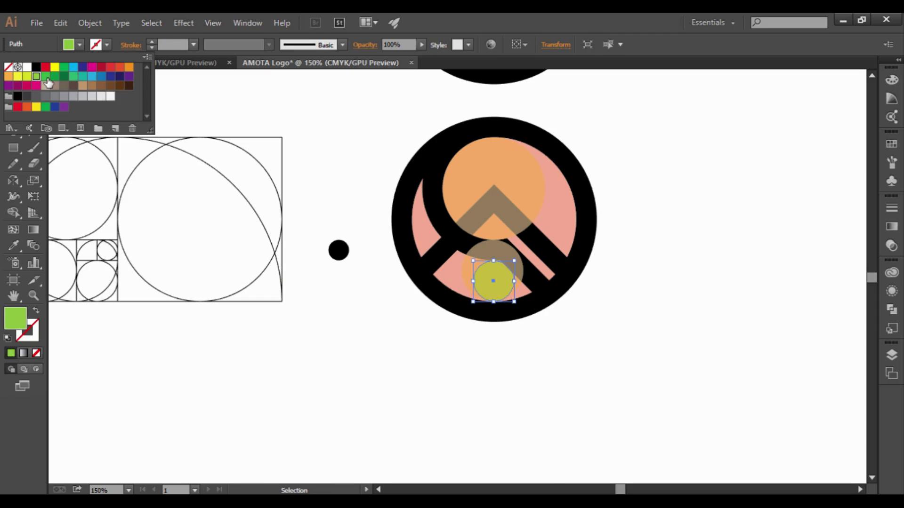
click(397, 44)
text(75)
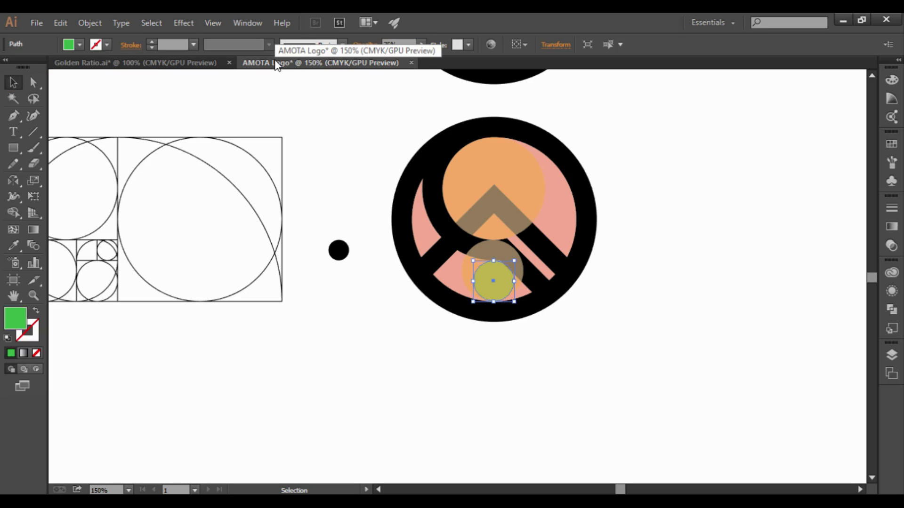
Check the lower orange circle and black chevron group by selecting each.
click(356, 163)
scroll(502, 245, up, 1)
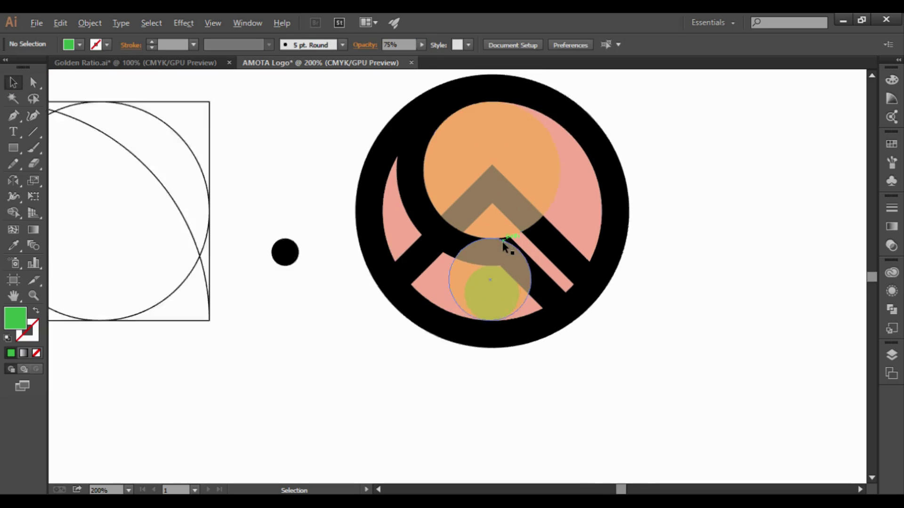
scroll(501, 263, up, 2)
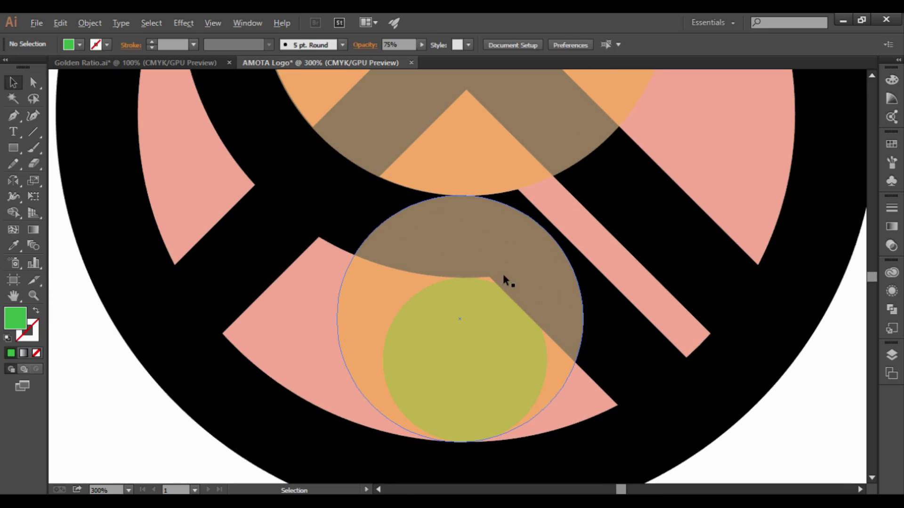
click(475, 330)
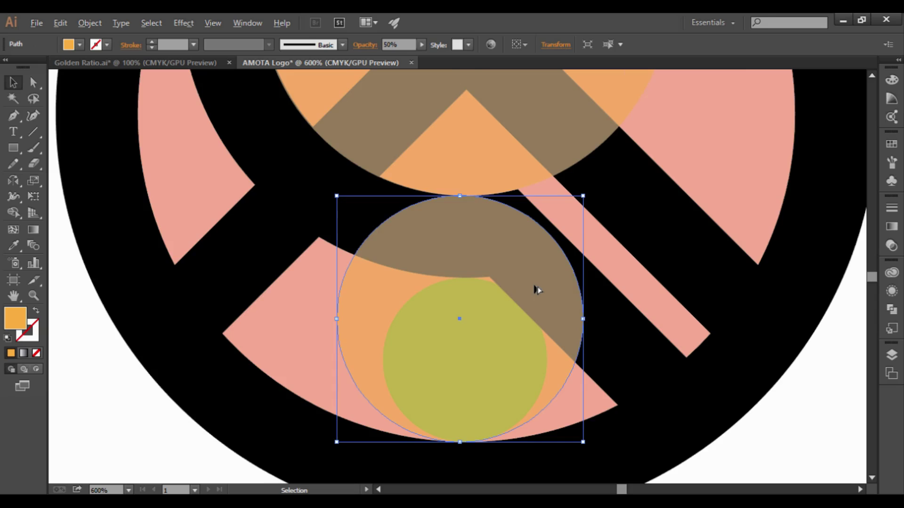
scroll(537, 290, down, 1)
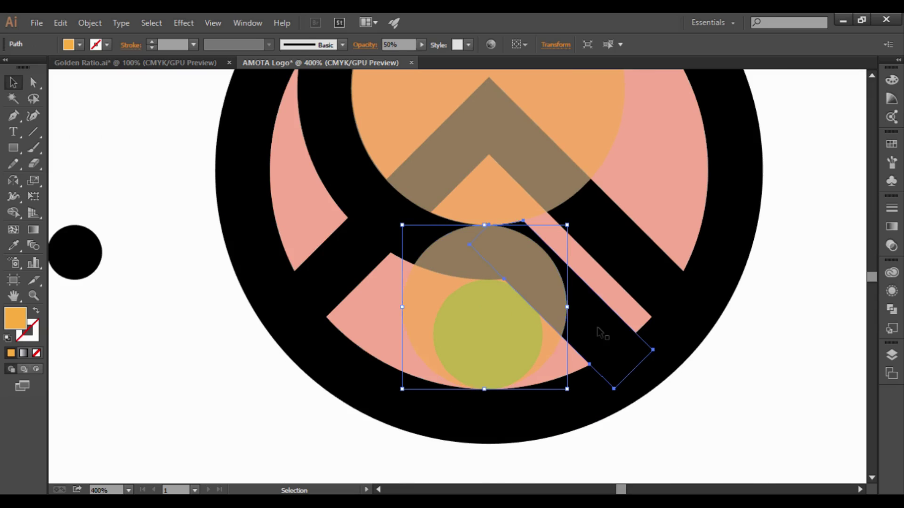
click(597, 327)
click(213, 320)
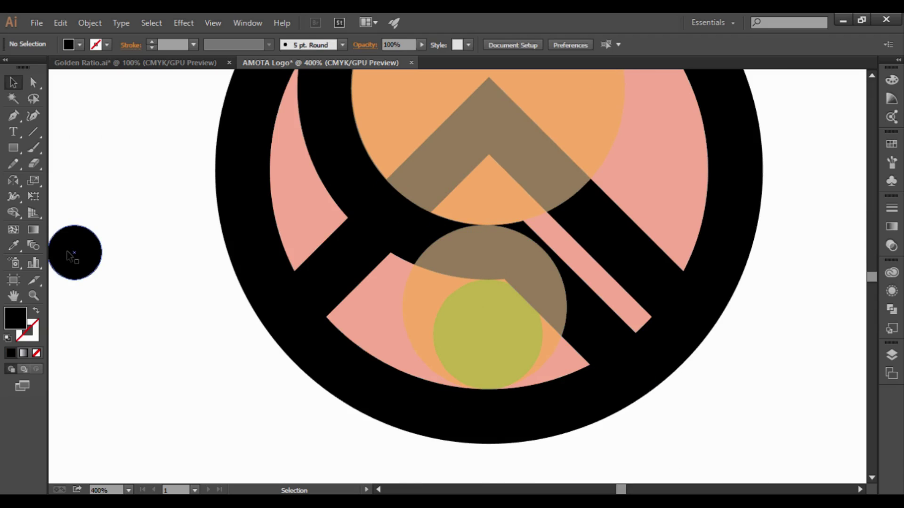
Give the small dot beside the logo a green fill at 75% opacity.
click(61, 258)
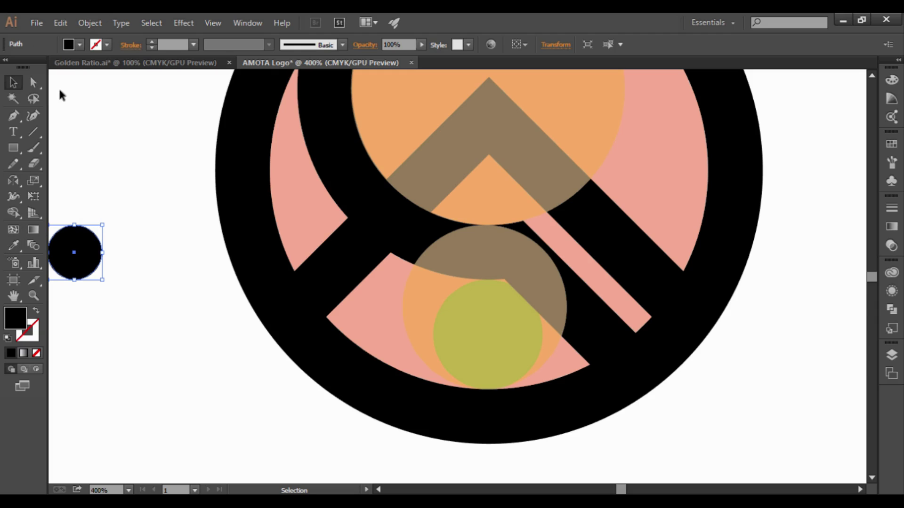
click(79, 44)
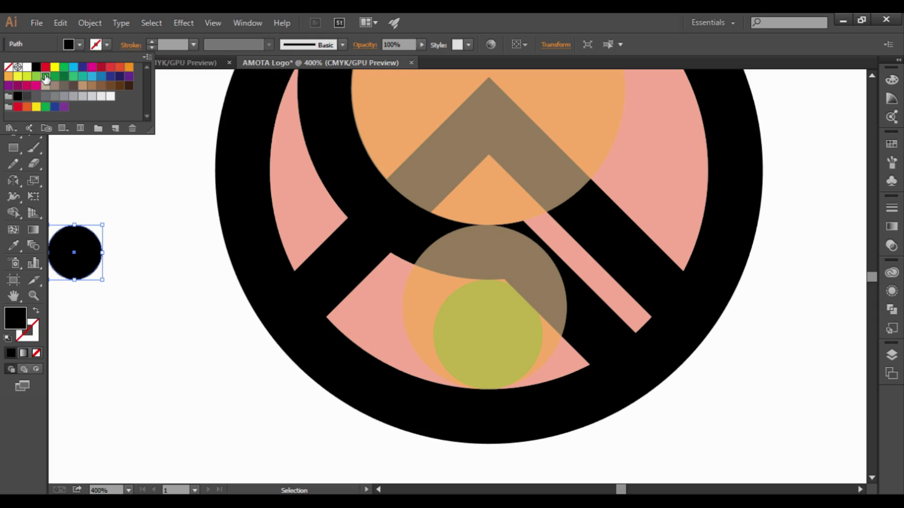
click(45, 76)
click(407, 29)
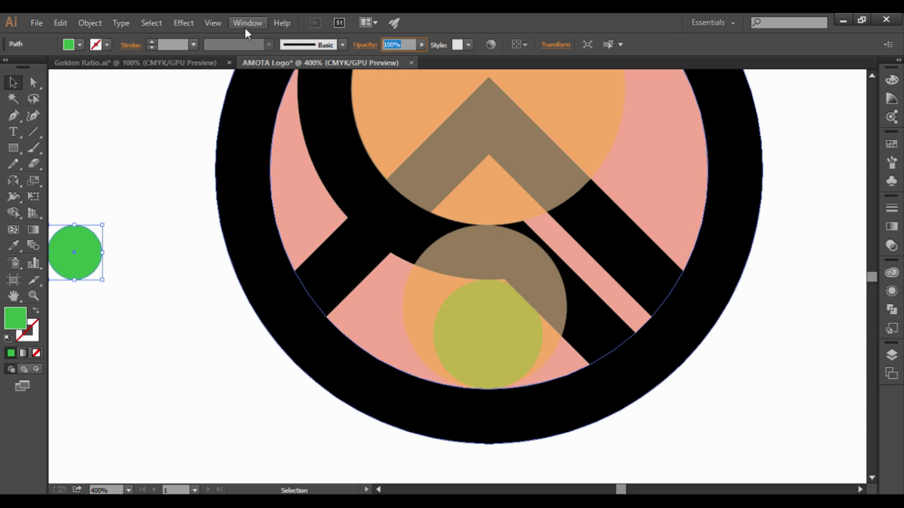
text(75)
key(Return)
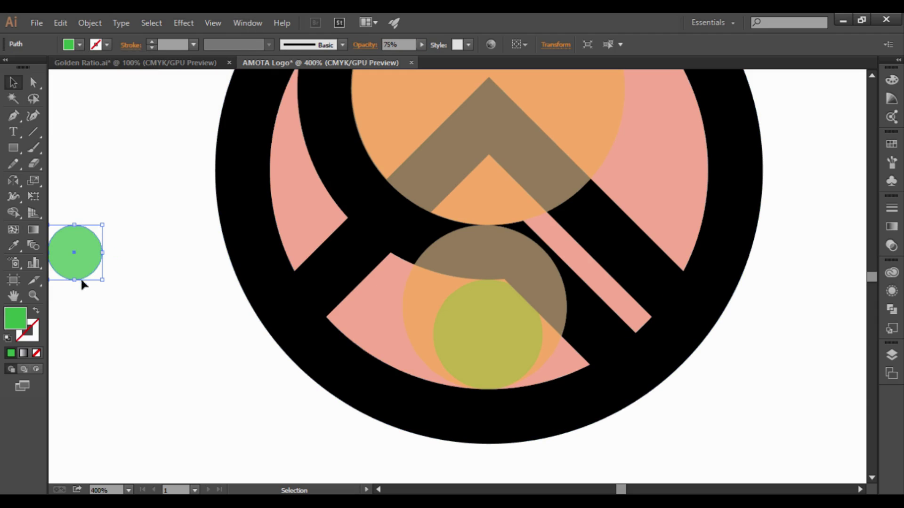
Place the green circle at the brown circle's top intersection, then zoom out and select the orange and pink circles.
drag(86, 255, 420, 264)
drag(479, 266, 501, 268)
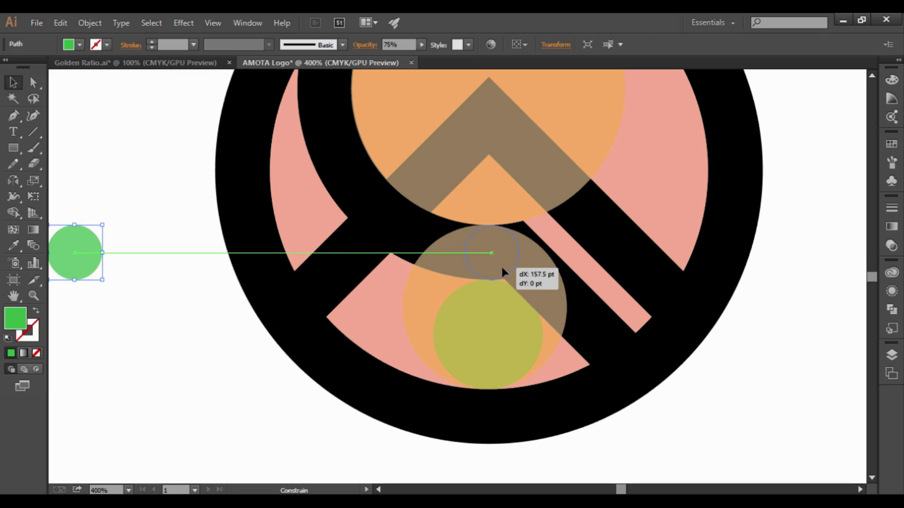
drag(502, 268, 501, 262)
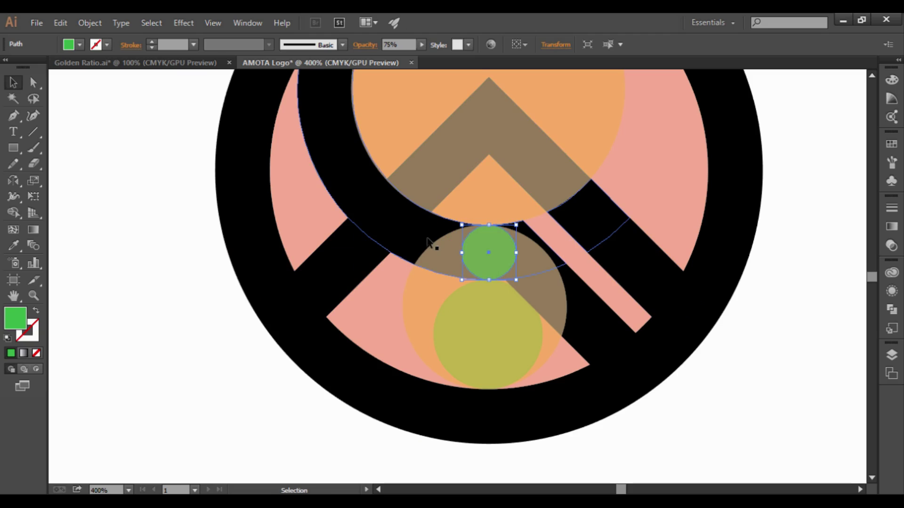
key(ctrl+minus)
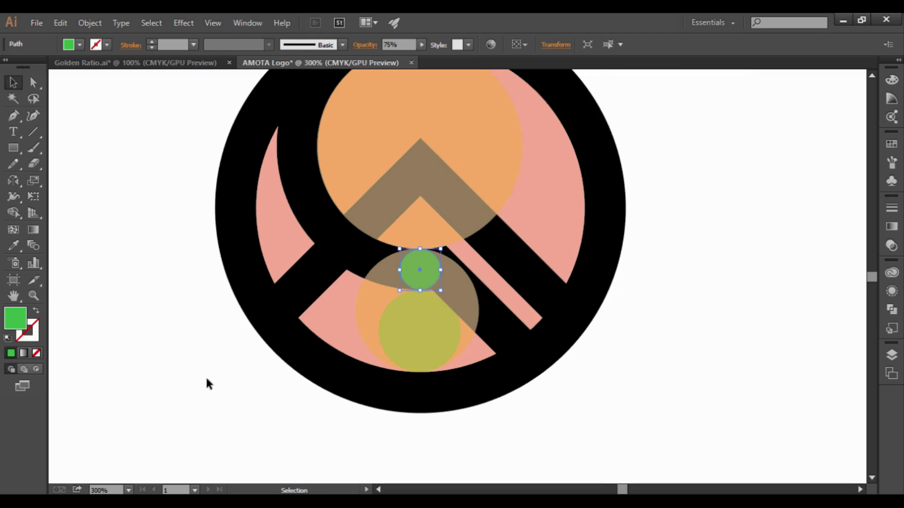
click(205, 377)
key(ctrl+minus)
click(378, 225)
shift+click(423, 245)
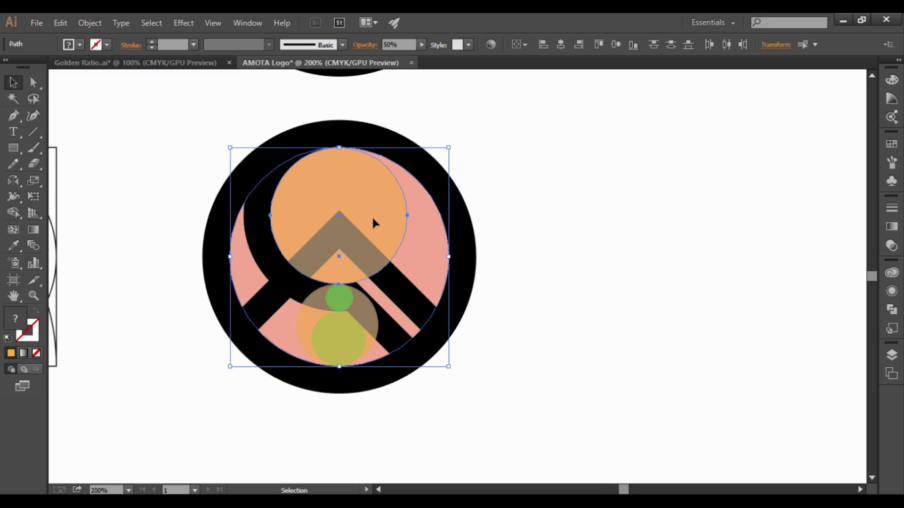
Duplicate the orange and pink circles to the right of the logo.
alt+drag(406, 225, 763, 225)
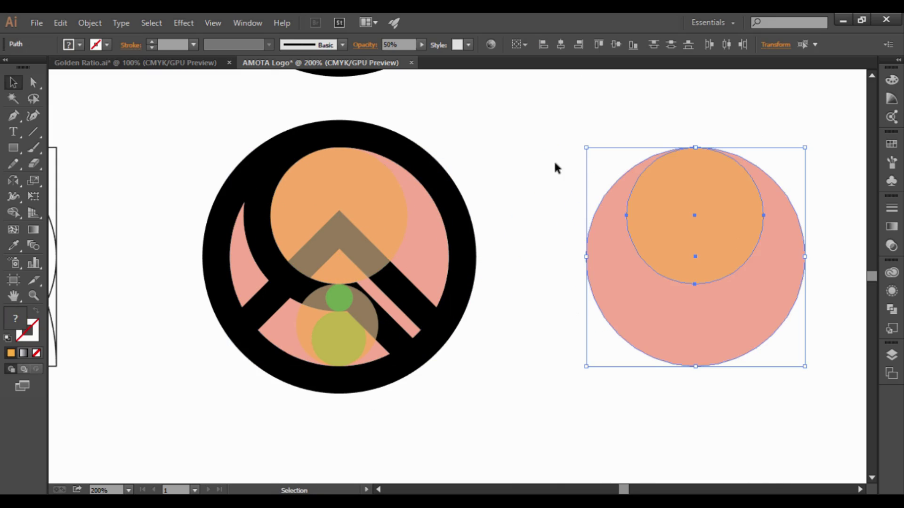
click(520, 171)
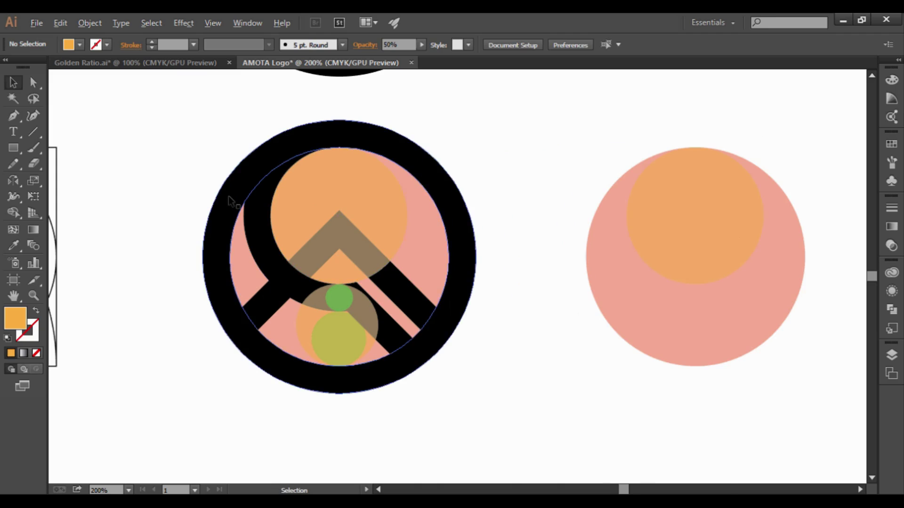
alt+scroll(228, 196, down, 1)
alt+scroll(328, 200, up, 1)
click(665, 225)
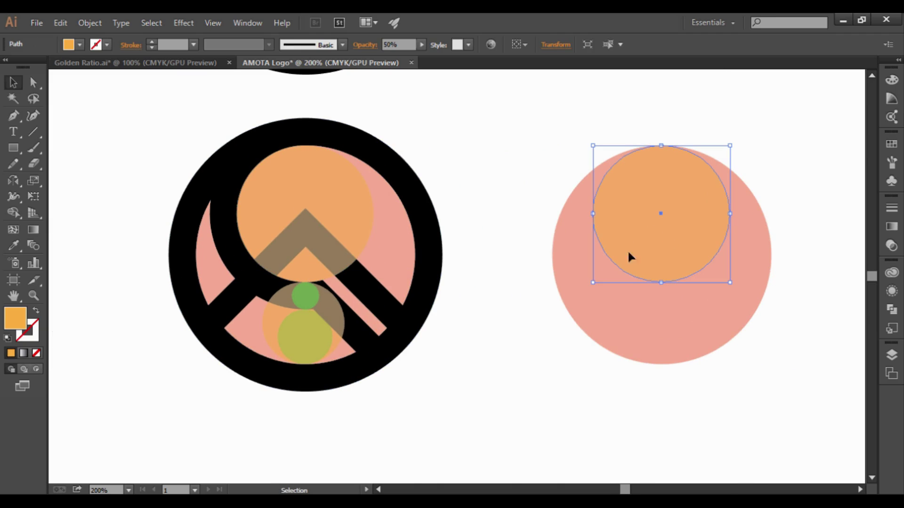
Draw a black vertical line matching the orange circle's diameter and place it beside the circles.
click(28, 135)
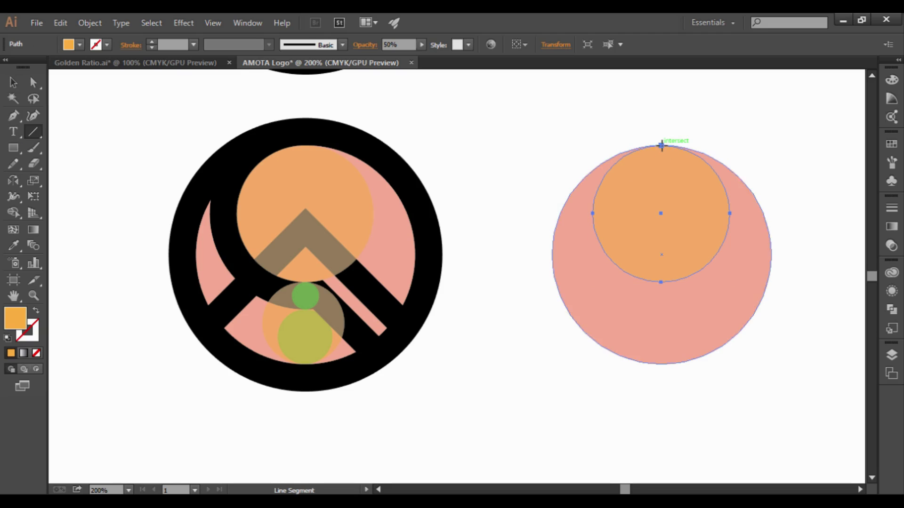
drag(661, 145, 661, 277)
click(14, 245)
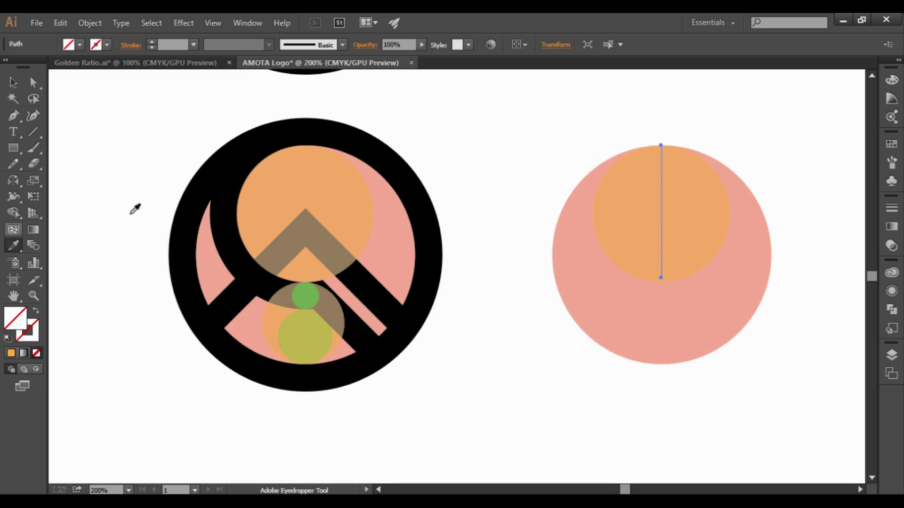
click(399, 151)
click(13, 83)
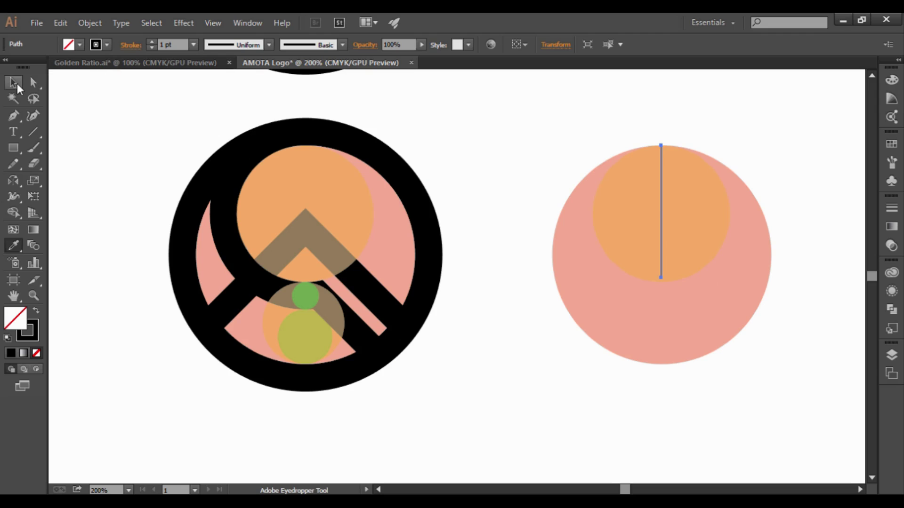
drag(658, 195, 528, 197)
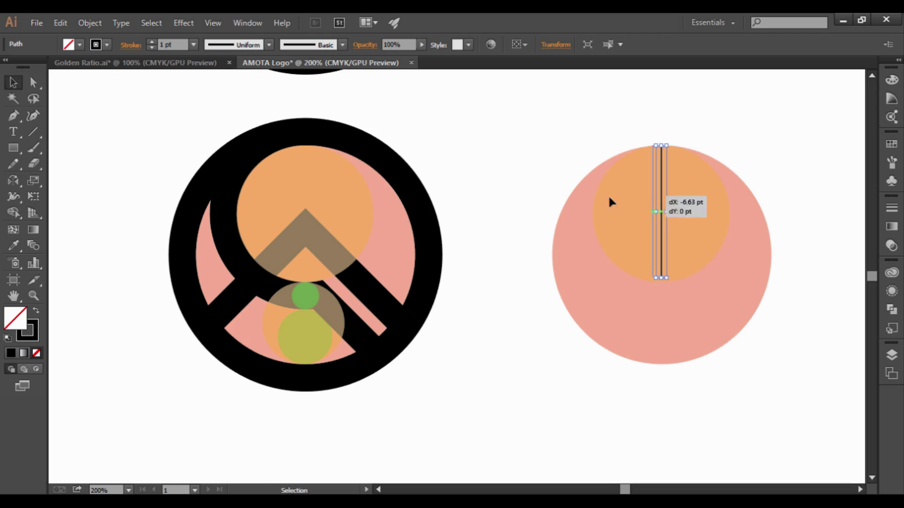
click(579, 152)
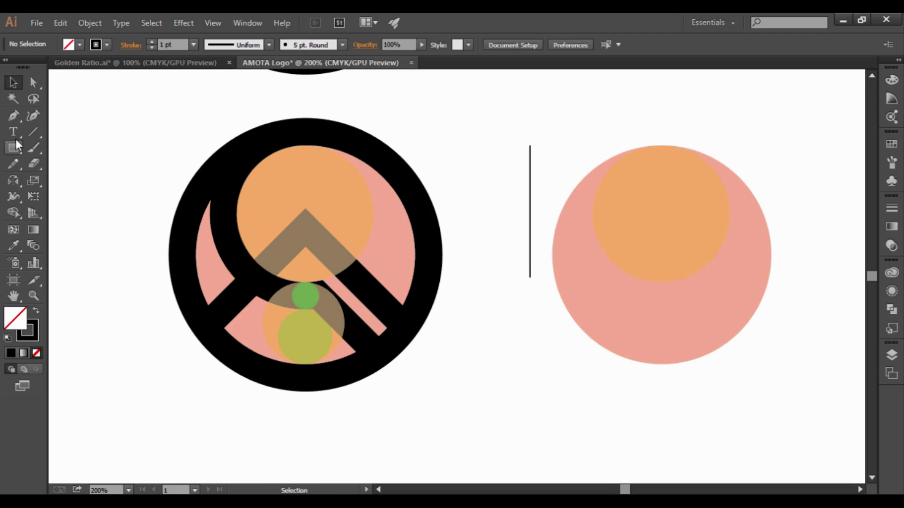
Draw a longer vertical line spanning the pink circle's height and place it left of the short line.
click(35, 135)
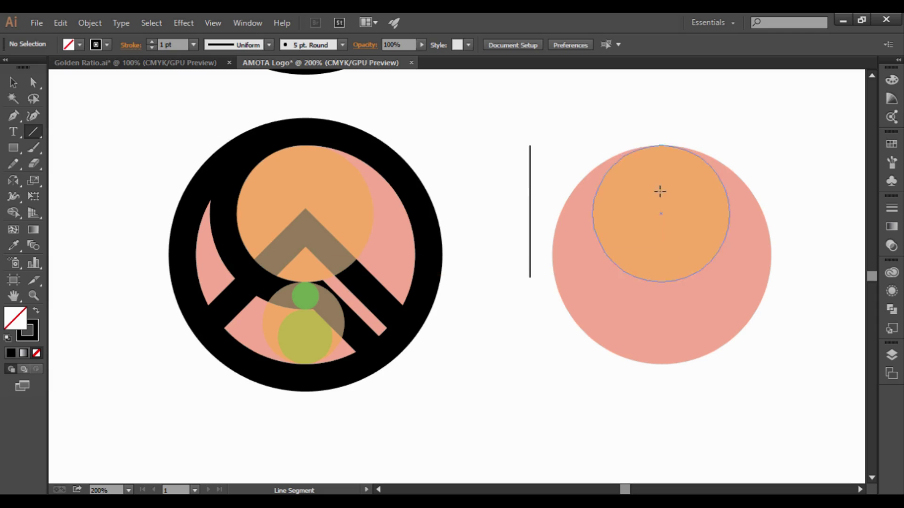
drag(661, 145, 660, 364)
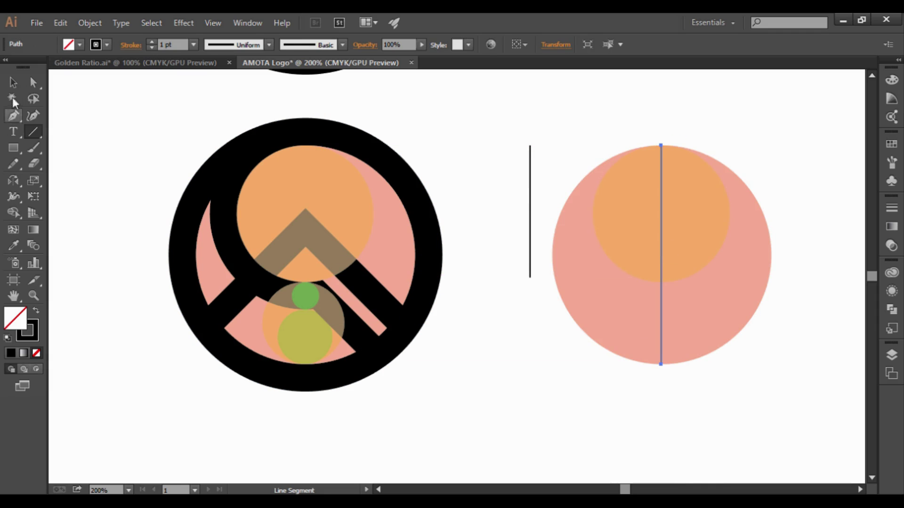
click(13, 83)
click(572, 156)
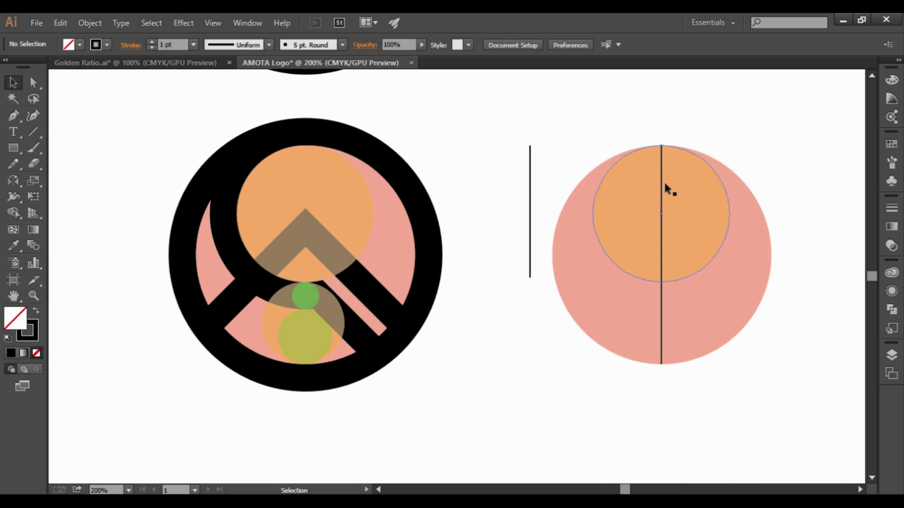
drag(662, 183, 505, 189)
click(552, 163)
scroll(537, 336, down, 1)
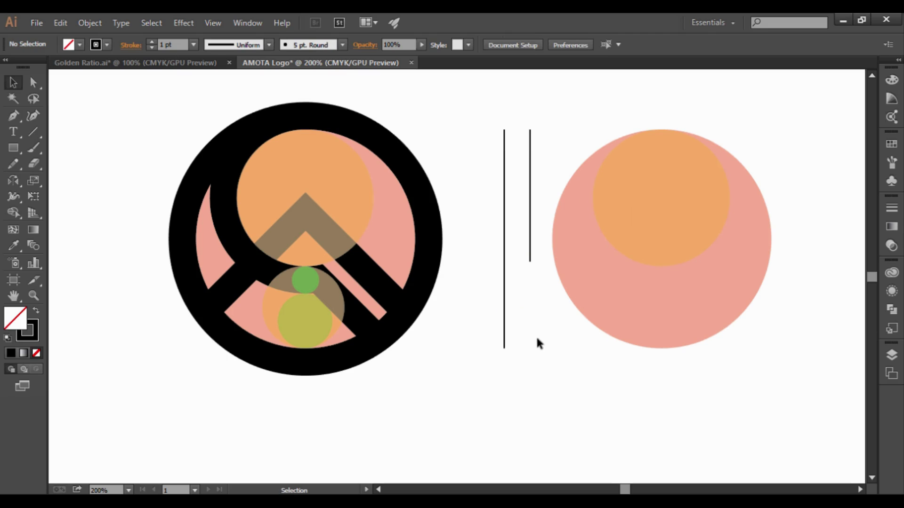
click(12, 132)
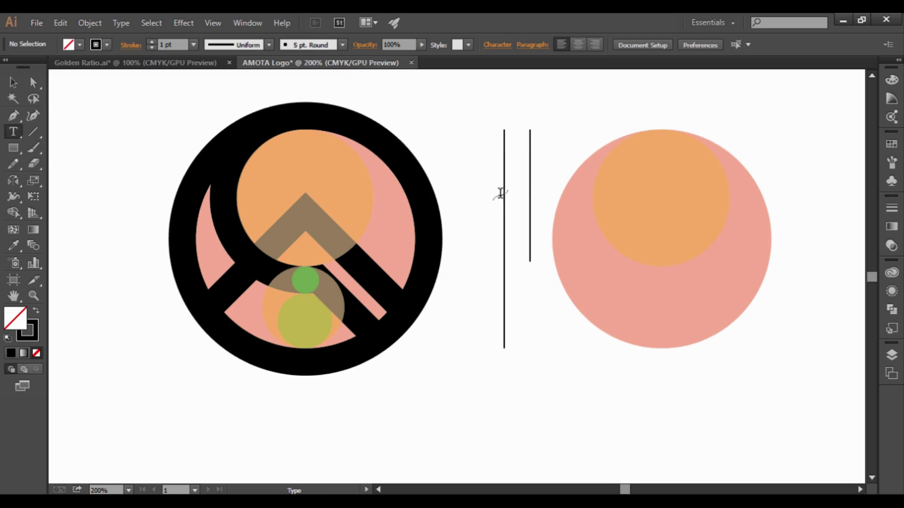
Add an 'a' label beside the short line and duplicate it downward.
click(543, 180)
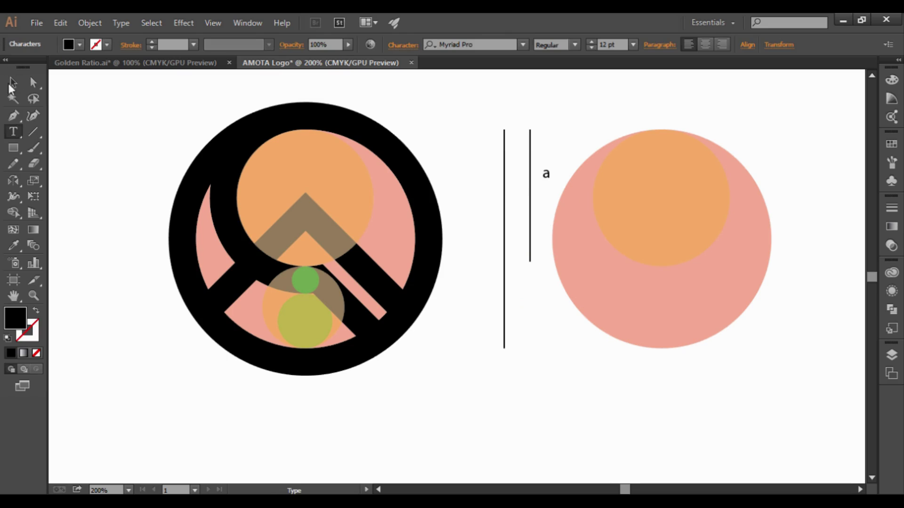
click(10, 83)
mouse_move(544, 174)
mouse_down()
mouse_move(544, 200)
mouse_move(494, 248)
mouse_up()
click(565, 145)
Change the copied label to 'b' for the long line.
key(t)
double_click(492, 246)
text(b)
scroll(105, 181, down, 2)
scroll(105, 181, up, 1)
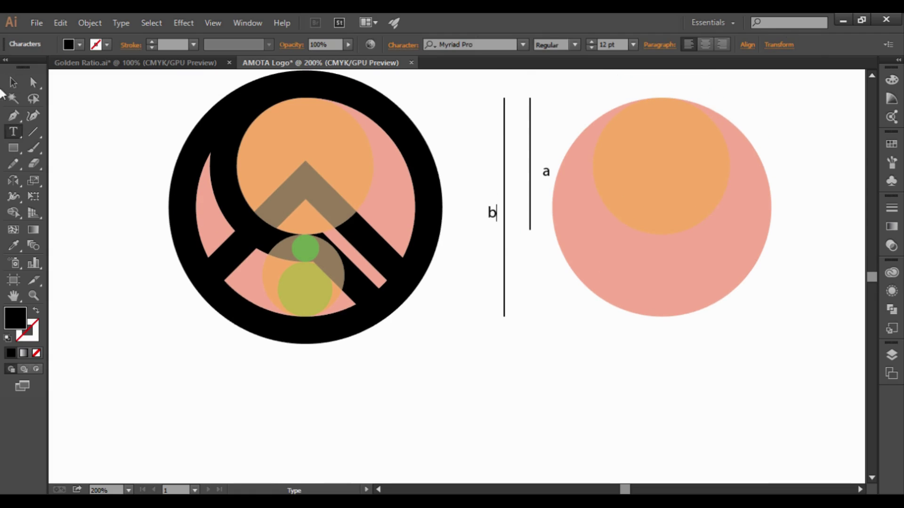
click(13, 83)
click(81, 146)
Add the text 'a/b = 0.618' and place it below the two lines.
click(13, 132)
click(305, 388)
text(a/b = 0.618)
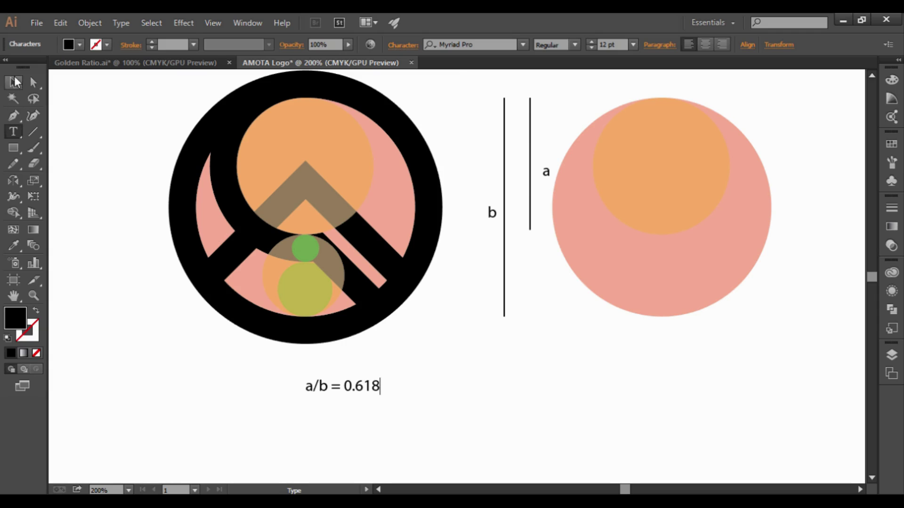
click(13, 83)
click(484, 393)
drag(374, 389, 548, 348)
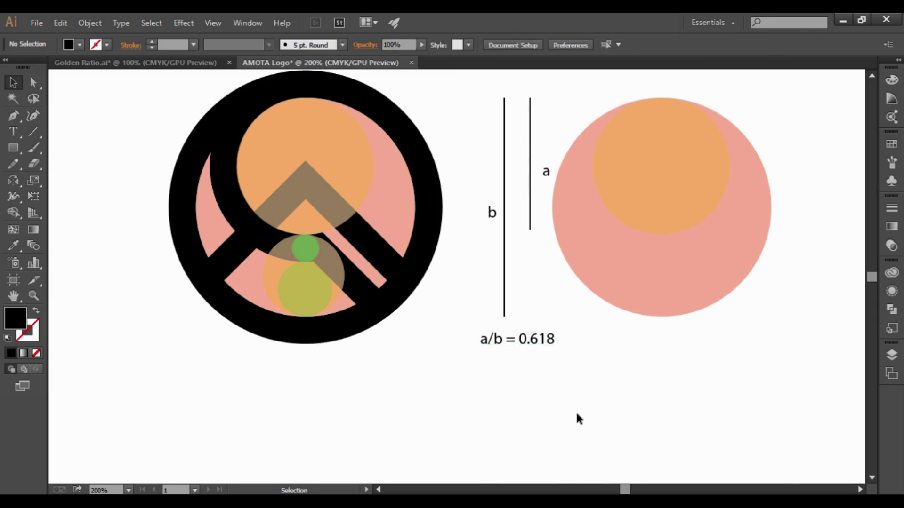
scroll(575, 410, up, 3)
scroll(575, 410, down, 2)
Move the green overlay circles off the monogram into the right-hand pink circle, green circle in front.
click(306, 275)
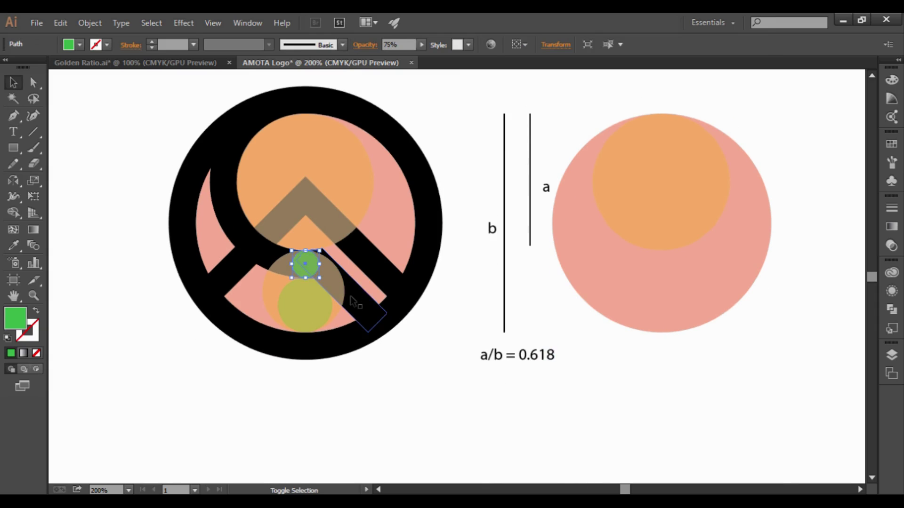
shift+click(315, 297)
drag(314, 294, 699, 295)
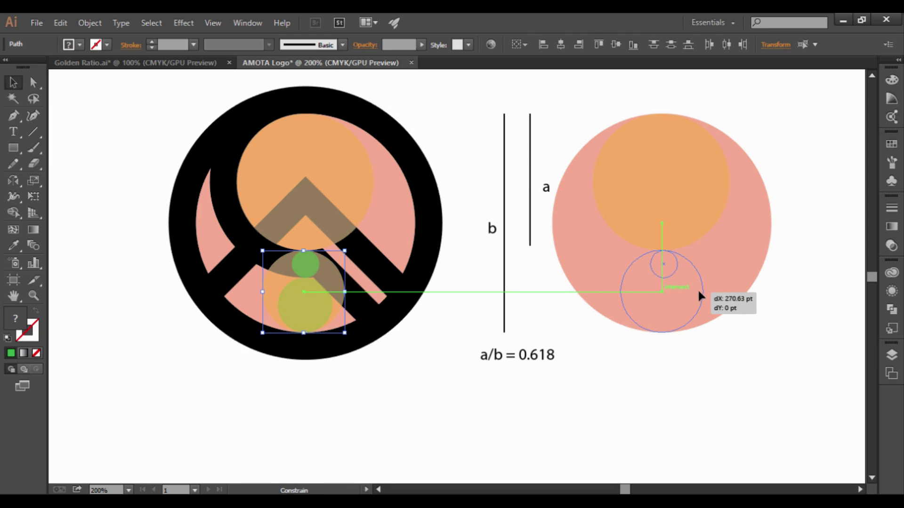
drag(699, 294, 699, 294)
click(733, 360)
drag(308, 307, 671, 335)
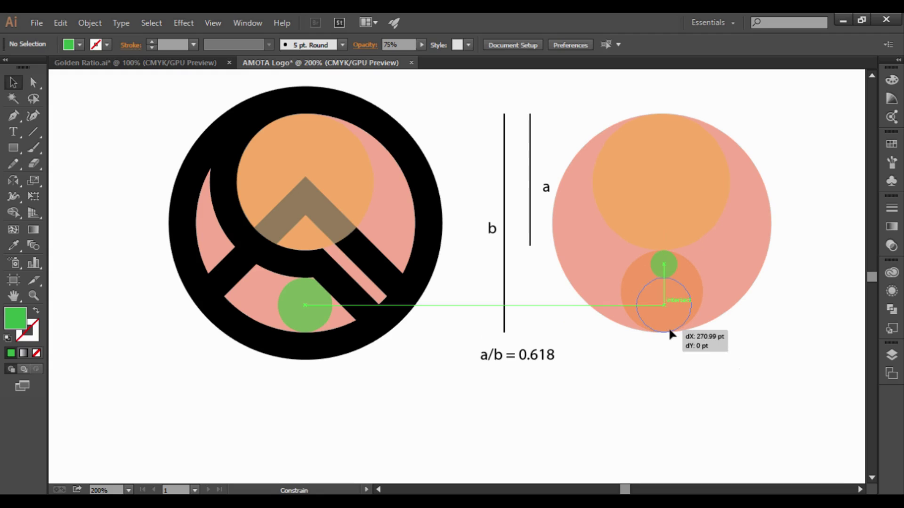
drag(672, 335, 671, 335)
key(ctrl+shift+bracketright)
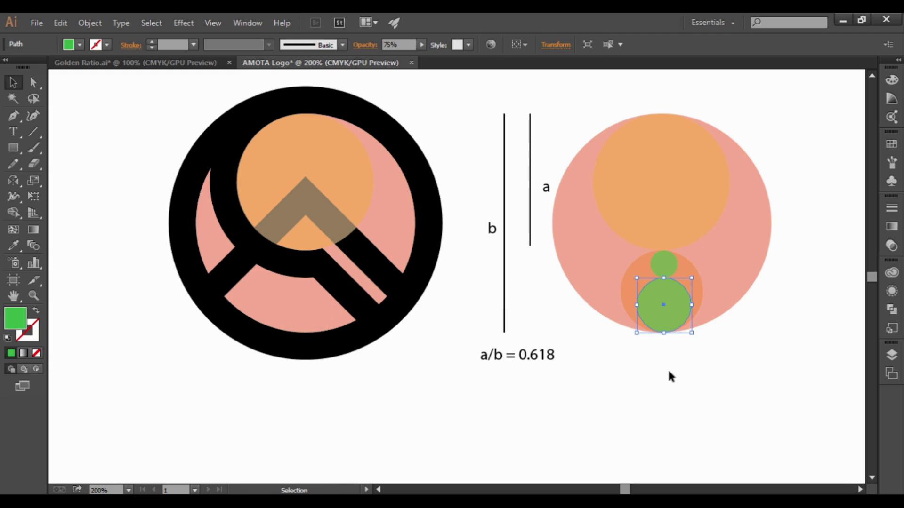
click(667, 372)
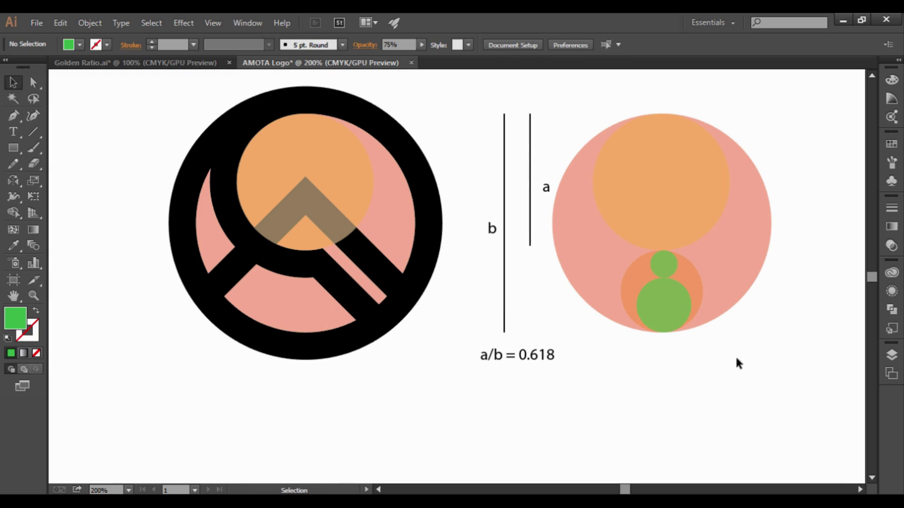
Horizontally centre all circles in the right-hand group on each other.
drag(737, 359, 583, 77)
click(718, 366)
drag(706, 386, 640, 126)
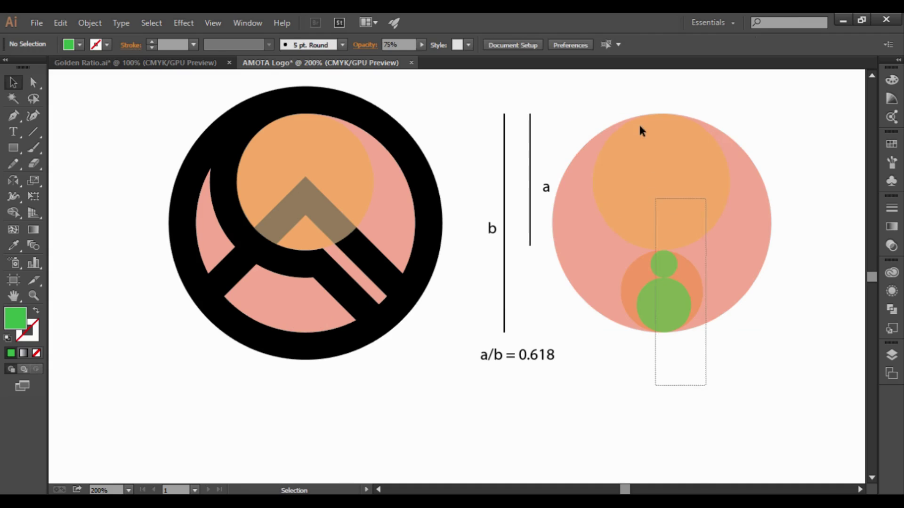
click(557, 49)
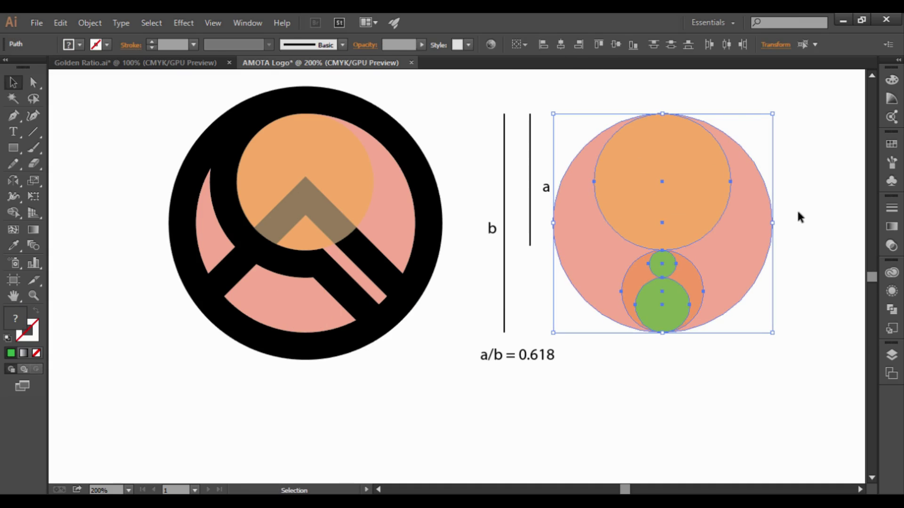
click(804, 183)
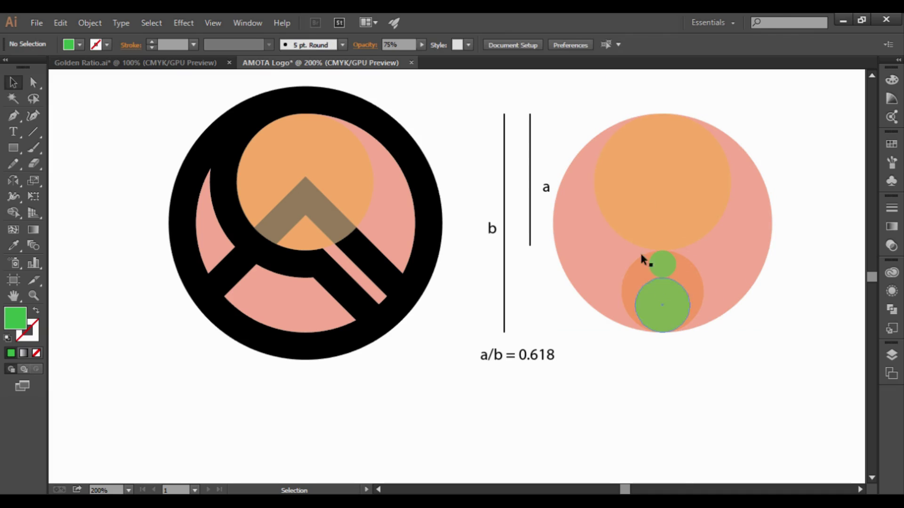
scroll(692, 372, up, 1)
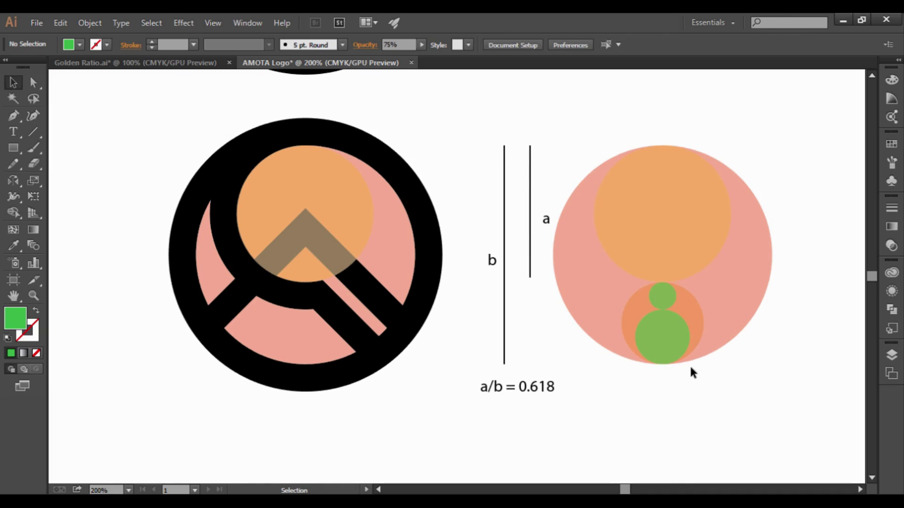
Inspect the pink, orange and green construction circles by selecting each in turn.
click(727, 313)
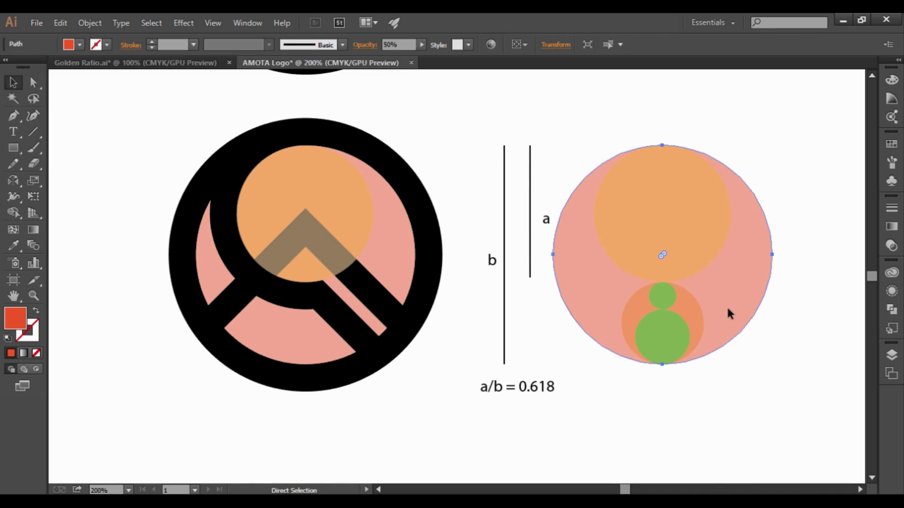
click(722, 410)
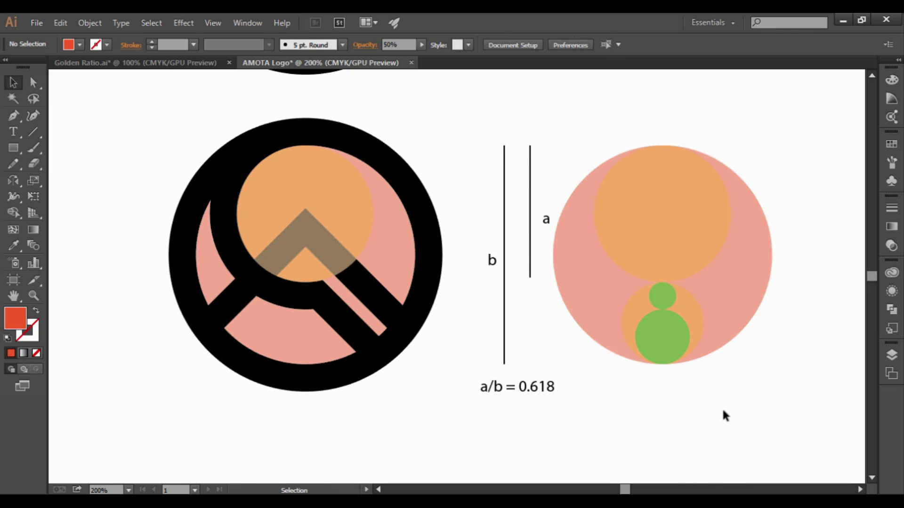
click(743, 273)
click(708, 213)
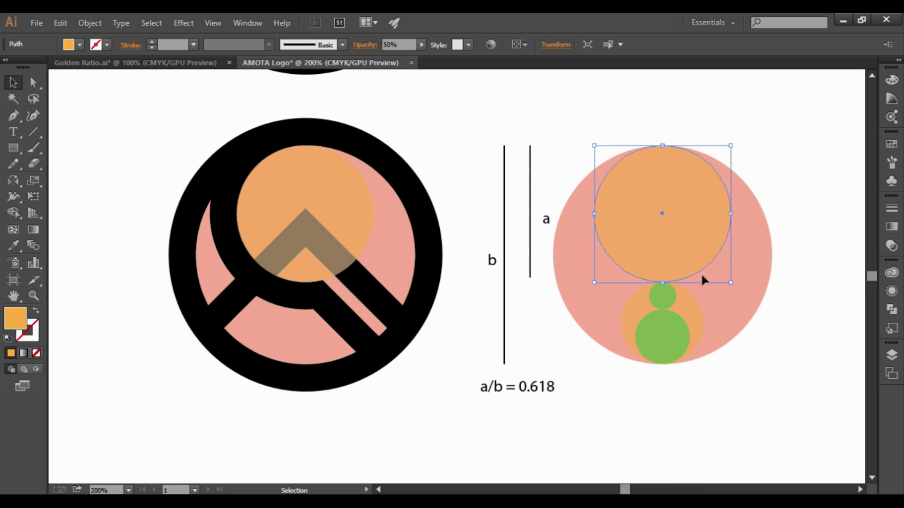
click(693, 320)
click(728, 397)
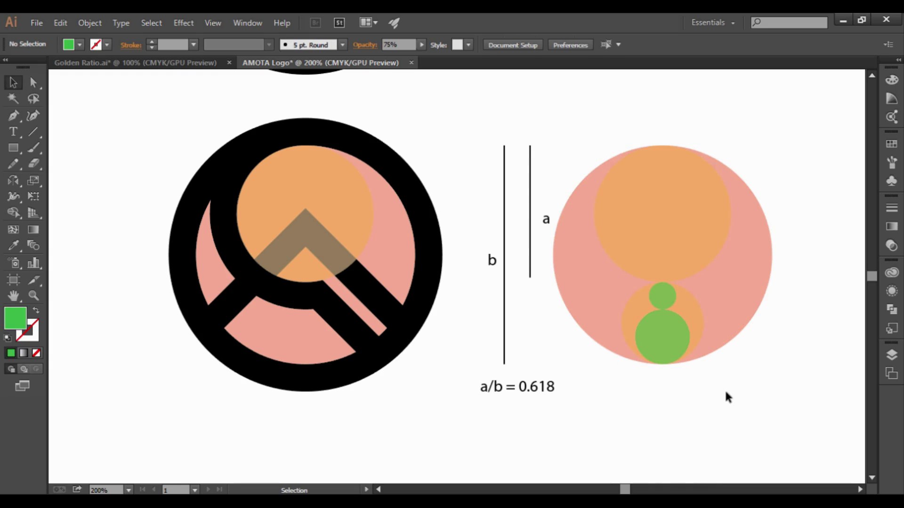
scroll(728, 398, up, 1)
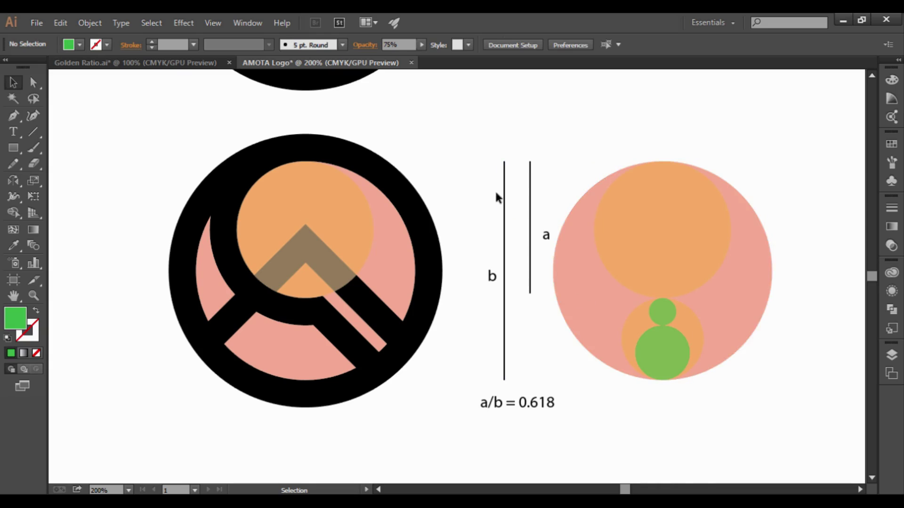
Type 'AMOTA' below the ring, enlarge it to about 92 pt, and centre it under the logo.
key(t)
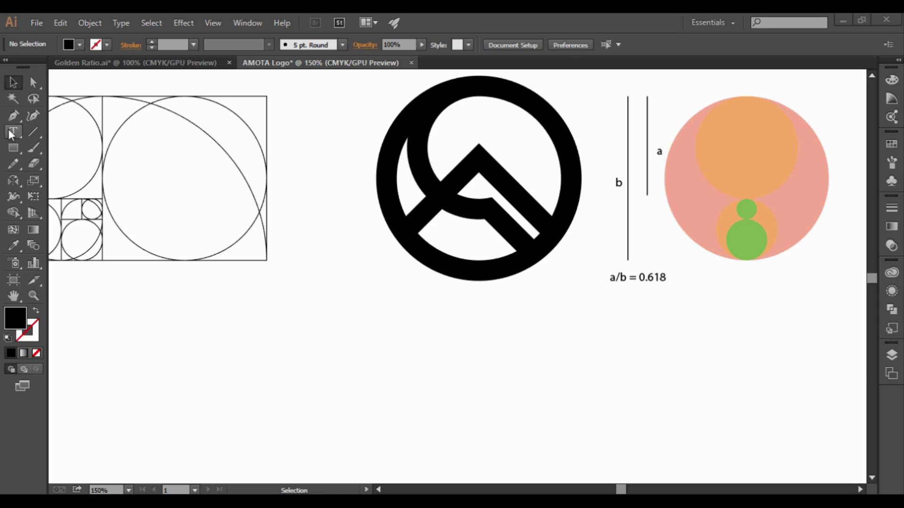
click(425, 338)
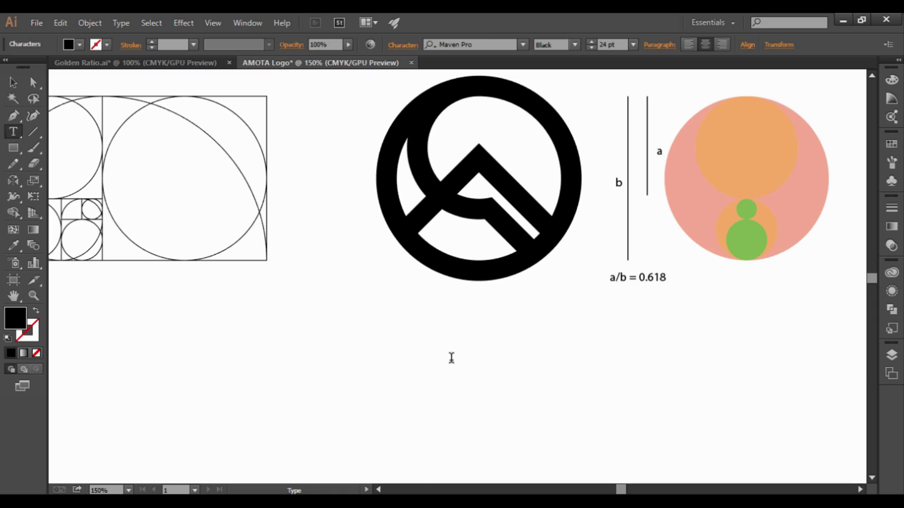
text(AMOTA)
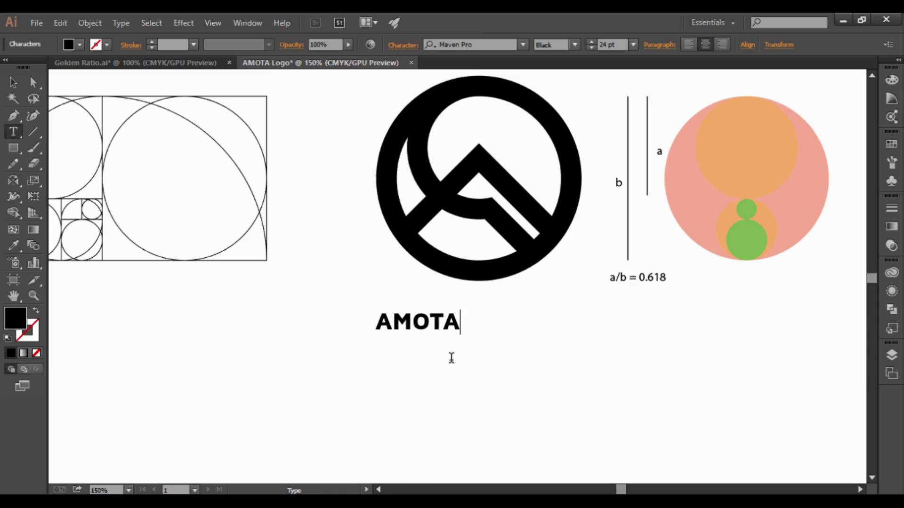
click(12, 81)
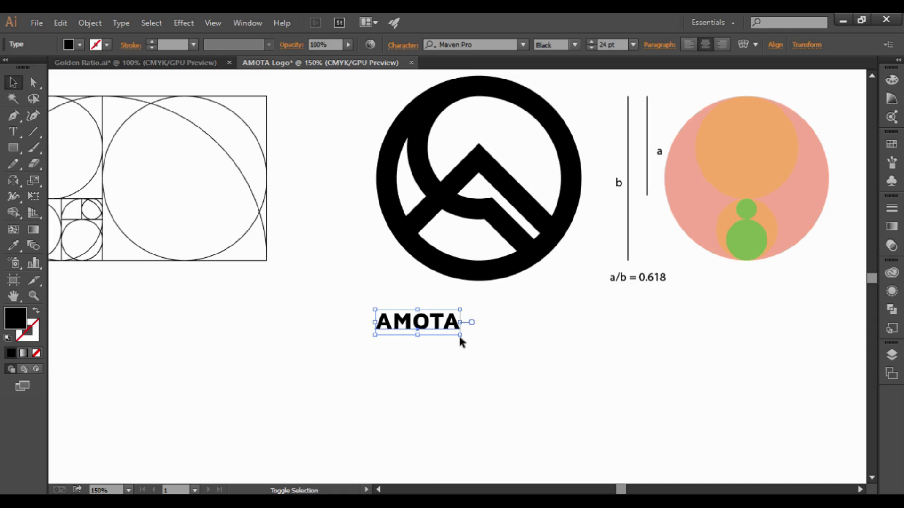
drag(459, 335, 582, 371)
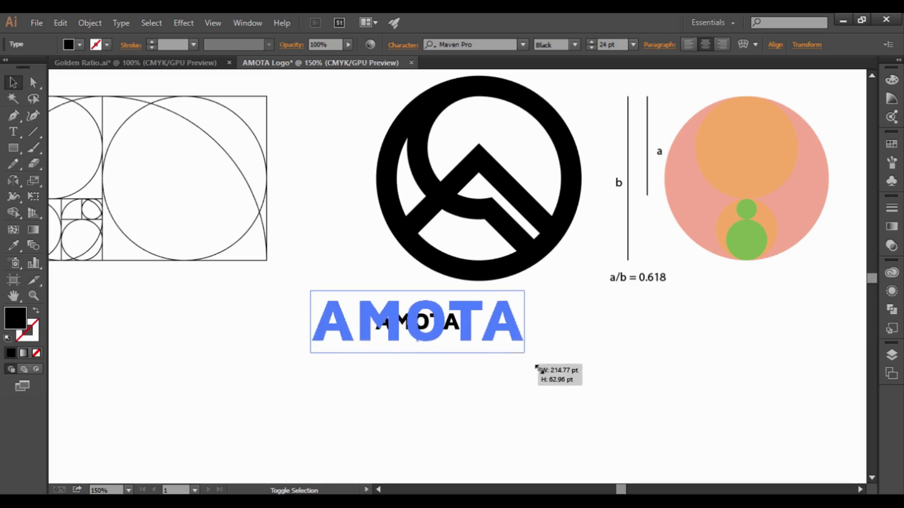
drag(520, 338, 611, 360)
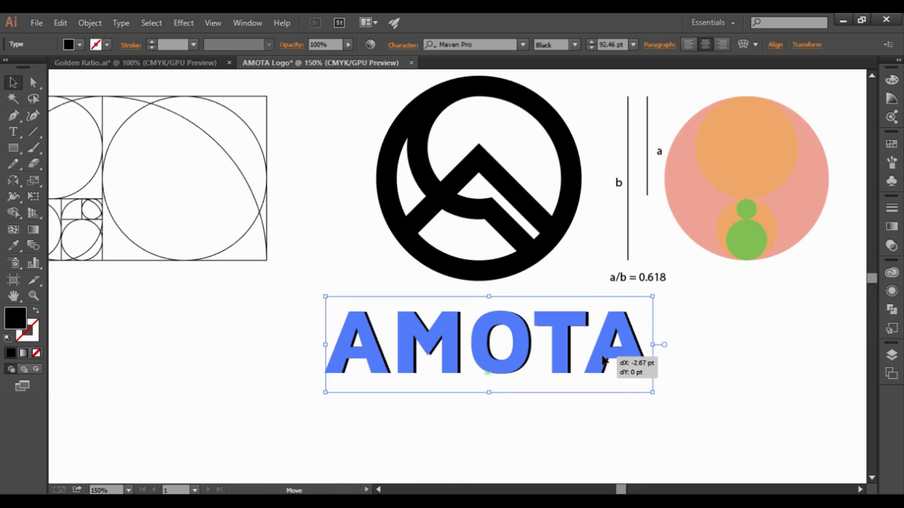
click(698, 362)
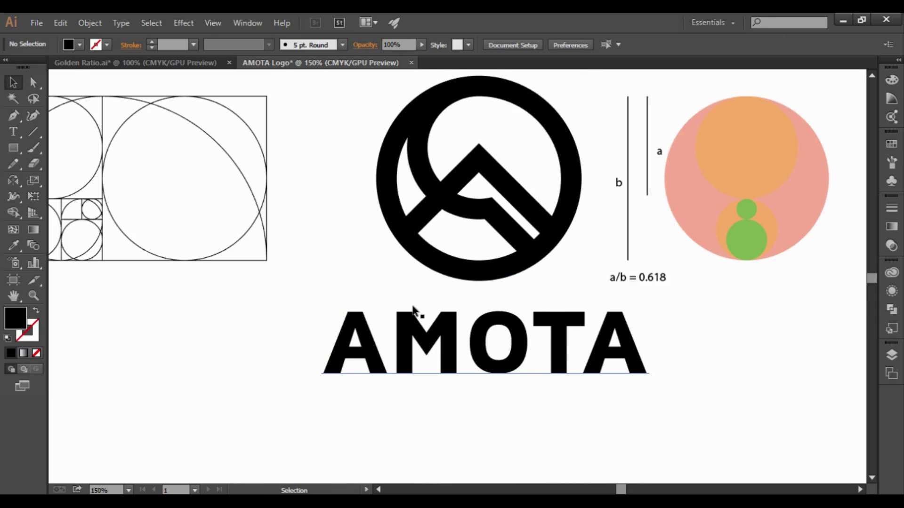
key(ctrl+minus)
key(ctrl+plus)
Scale down all the artwork on the artboard.
drag(584, 403, 357, 147)
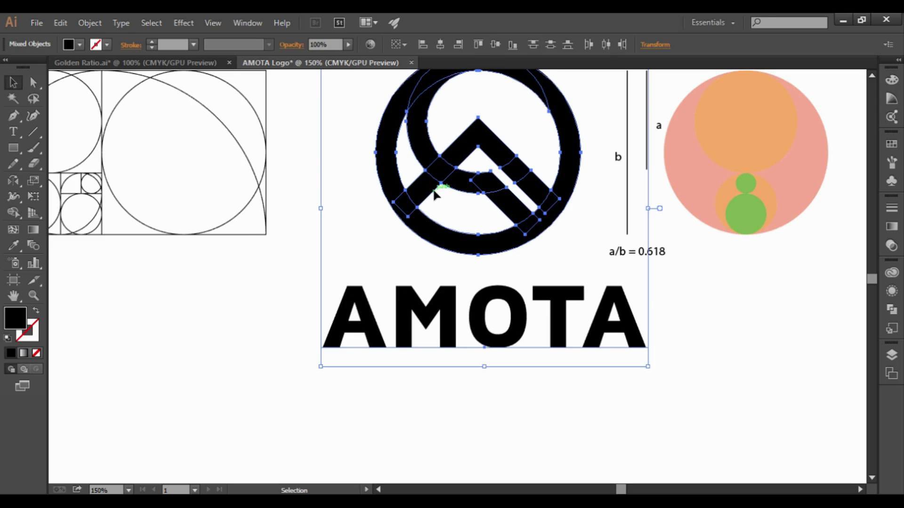
key(ctrl+minus)
key(ctrl+minus)
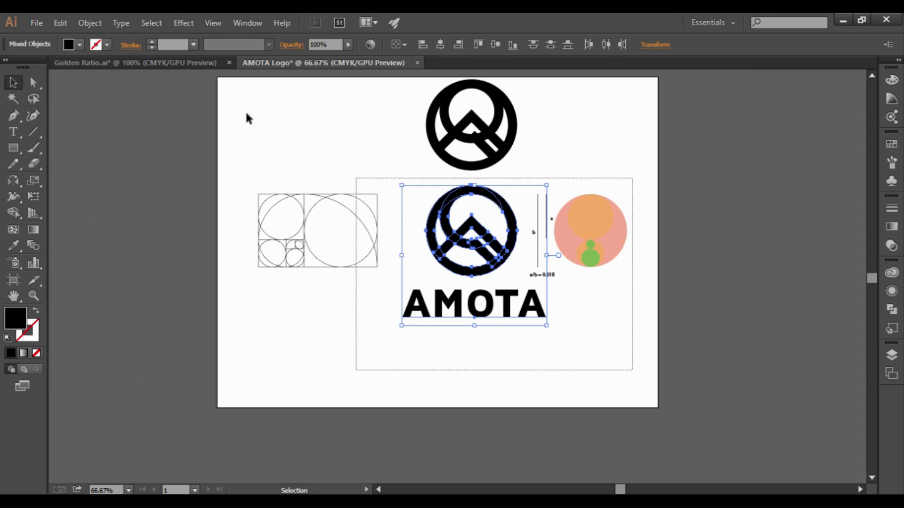
drag(249, 119, 557, 300)
drag(627, 324, 545, 302)
key(ctrl+plus)
key(ctrl+plus)
scroll(514, 358, down, 1)
click(518, 356)
scroll(519, 357, up, 1)
scroll(519, 358, down, 1)
Enlarge the AMOTA wordmark slightly and horizontally centre the ring over it.
drag(481, 350, 396, 154)
click(472, 337)
click(527, 282)
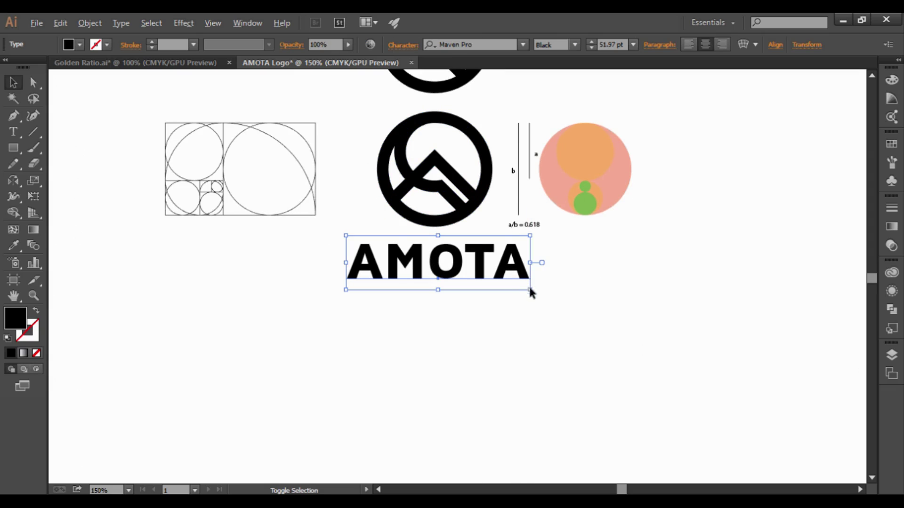
drag(529, 288, 541, 294)
click(504, 340)
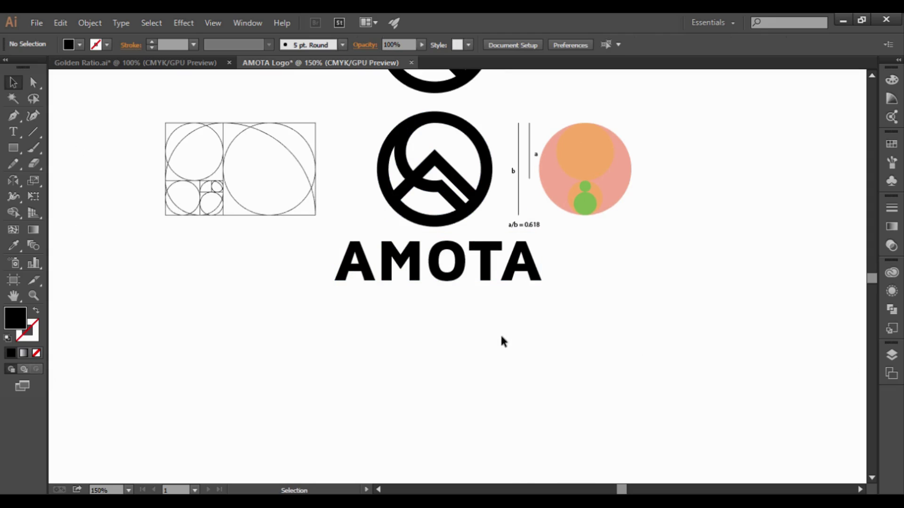
drag(425, 213, 440, 242)
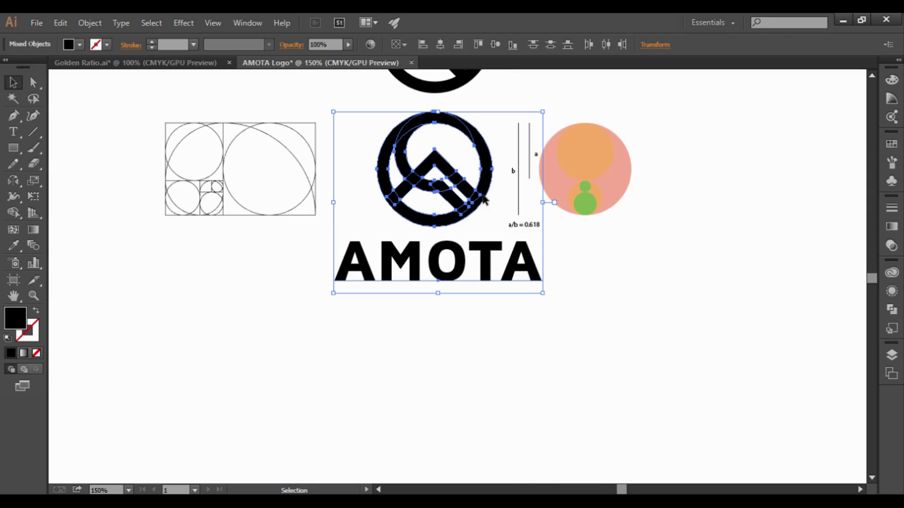
click(439, 47)
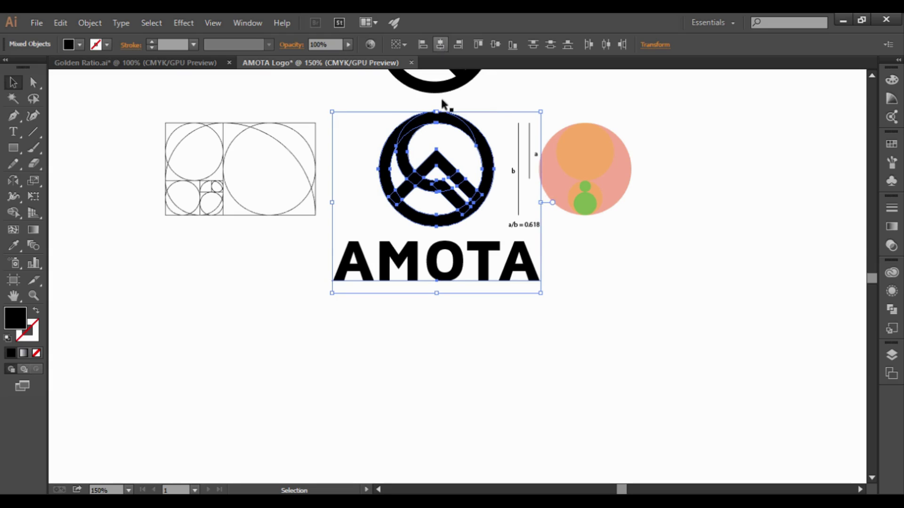
click(620, 292)
Duplicate the ring logo and AMOTA wordmark downward as a separate copy.
drag(429, 264, 413, 168)
click(507, 336)
scroll(507, 335, down, 1)
drag(475, 314, 372, 130)
drag(423, 232, 420, 419)
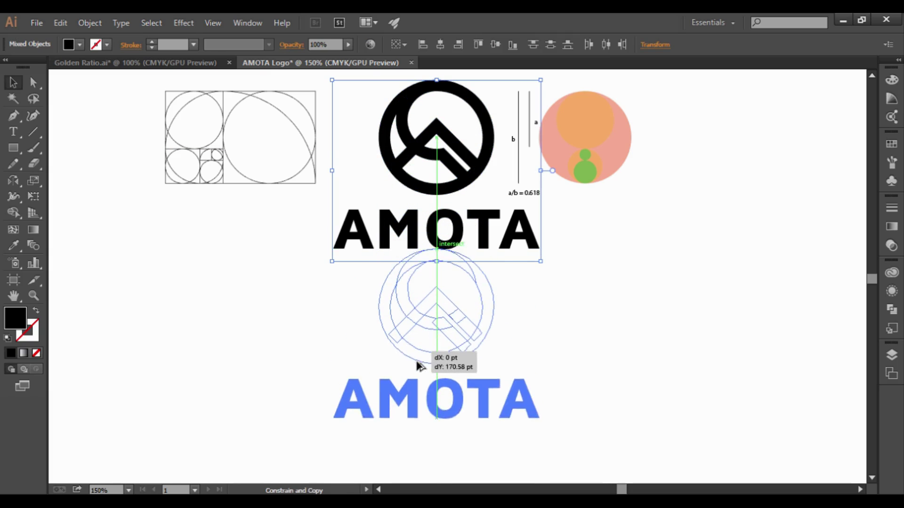
scroll(446, 306, down, 5)
scroll(446, 306, up, 2)
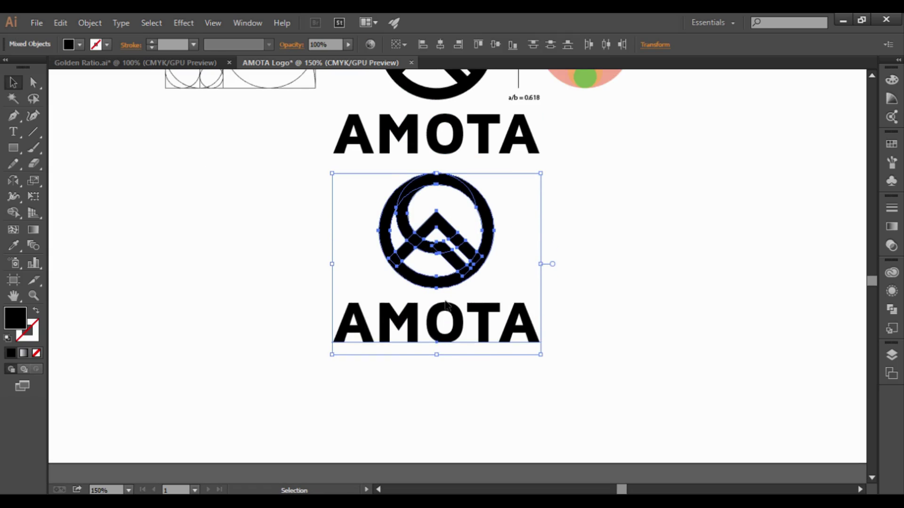
scroll(447, 306, up, 3)
scroll(446, 306, down, 3)
scroll(450, 306, up, 2)
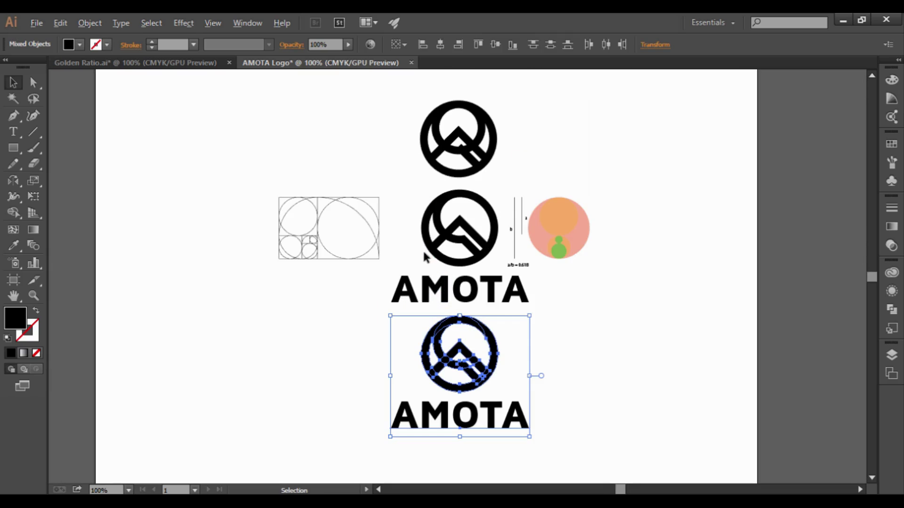
Move the original construction group up and the clean logo copy into open space.
drag(621, 308, 276, 106)
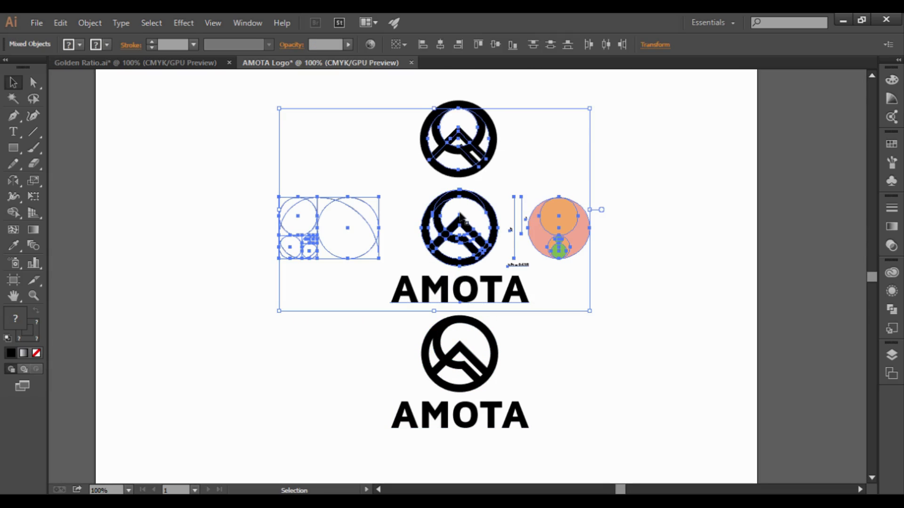
drag(452, 231, 452, 130)
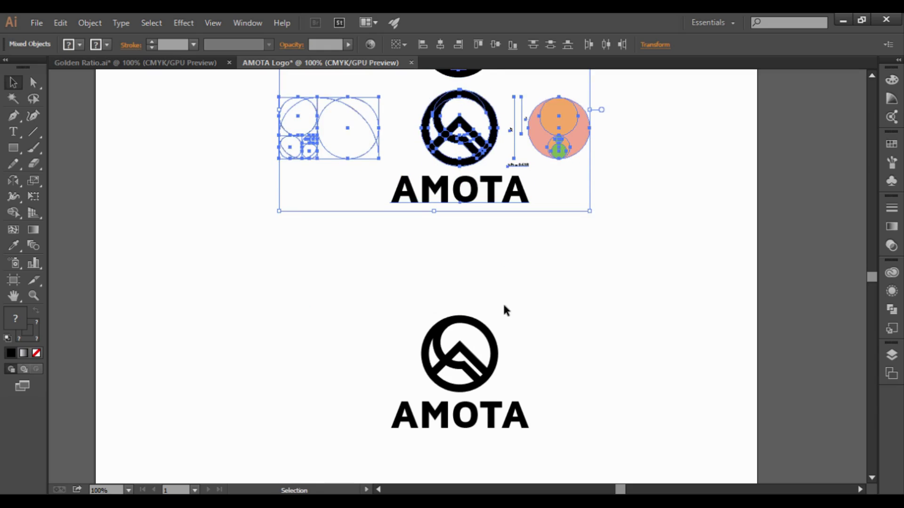
scroll(503, 306, down, 2)
scroll(491, 348, up, 1)
drag(573, 413, 304, 232)
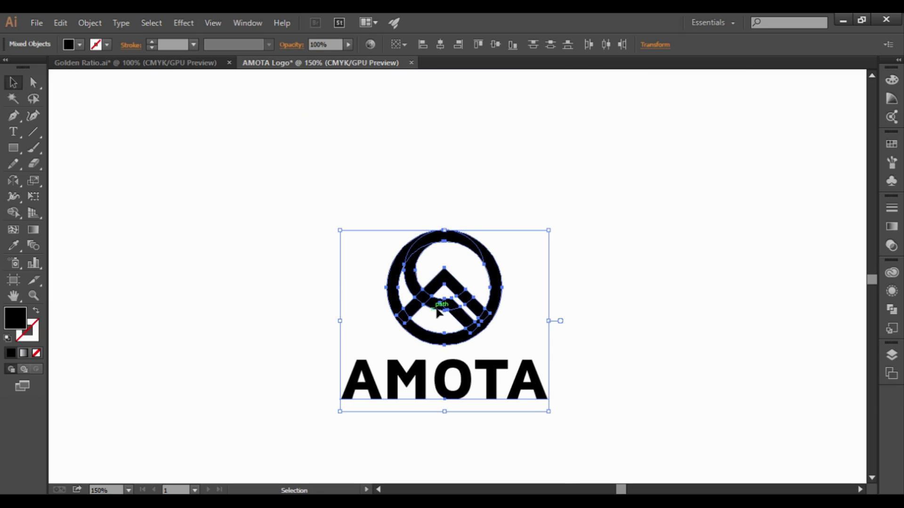
drag(447, 302, 440, 161)
click(621, 252)
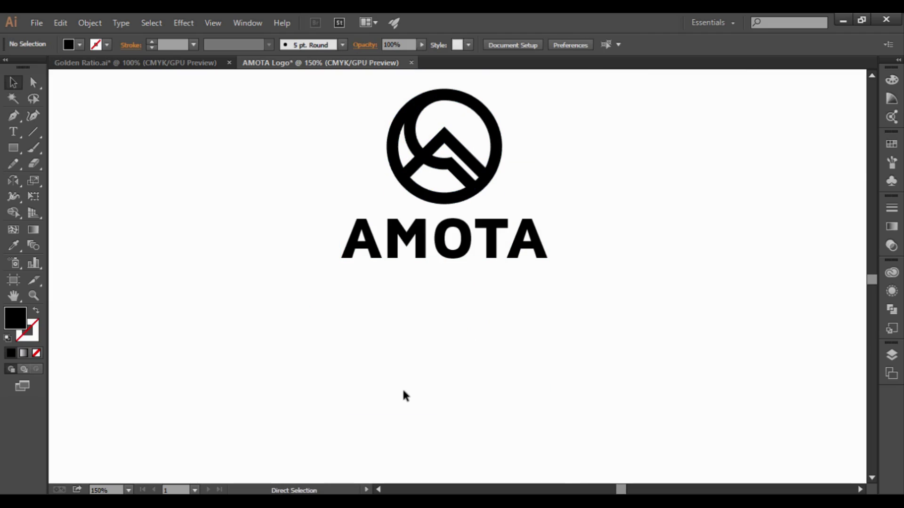
Paste the three-line thank-you message below the logo, then lower the whole composition about 45 px.
key(ctrl+v)
drag(498, 295, 495, 370)
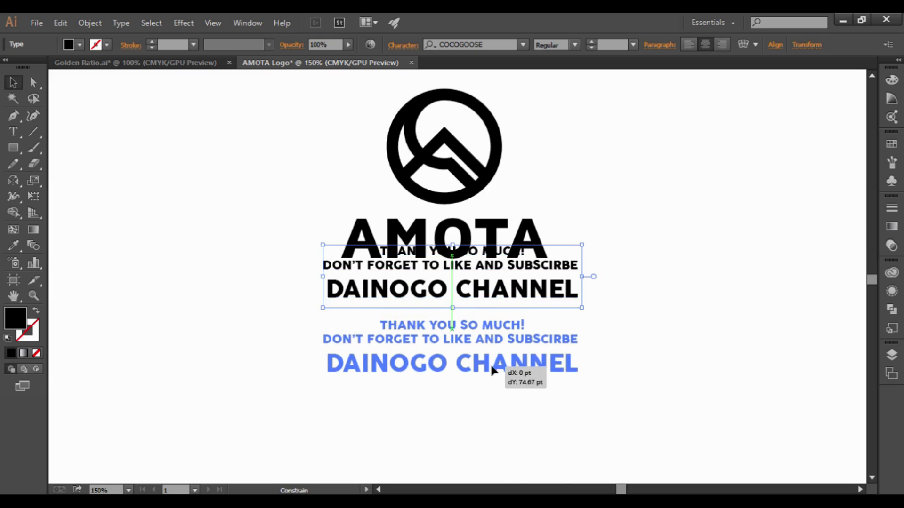
click(644, 351)
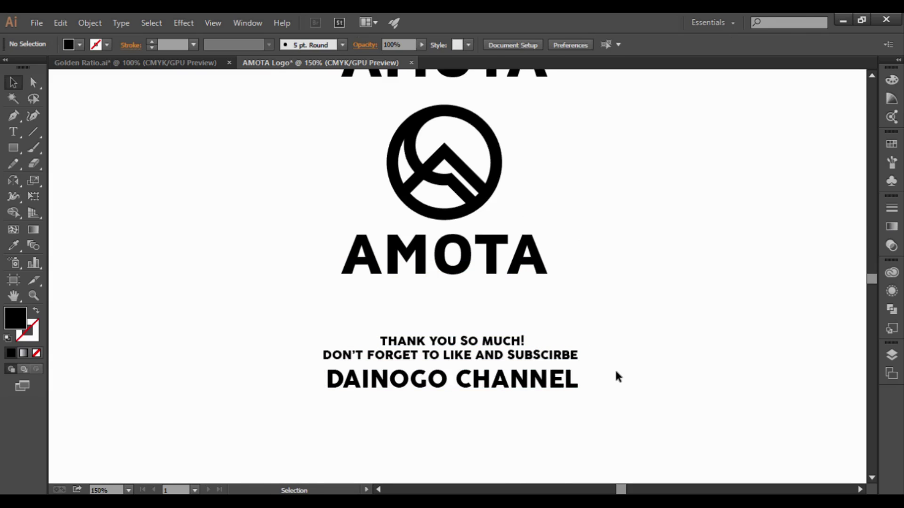
drag(643, 401, 248, 182)
drag(440, 202, 440, 223)
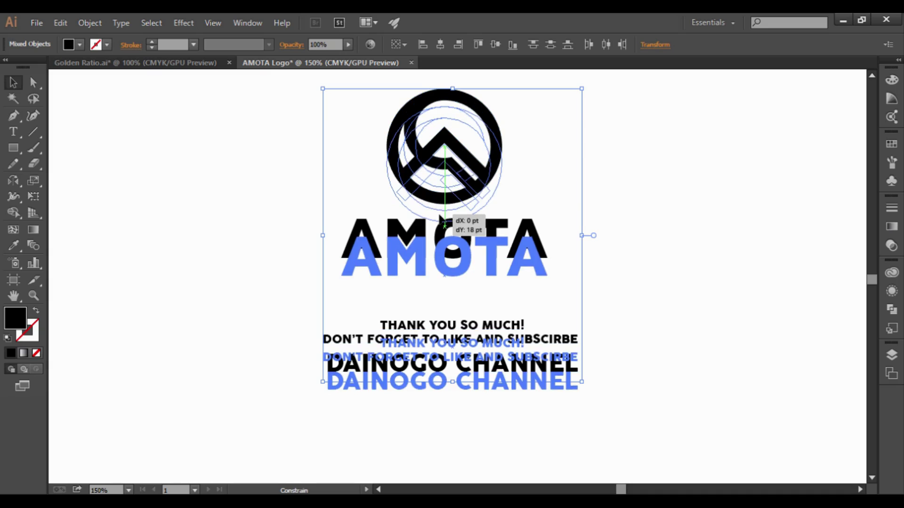
click(644, 246)
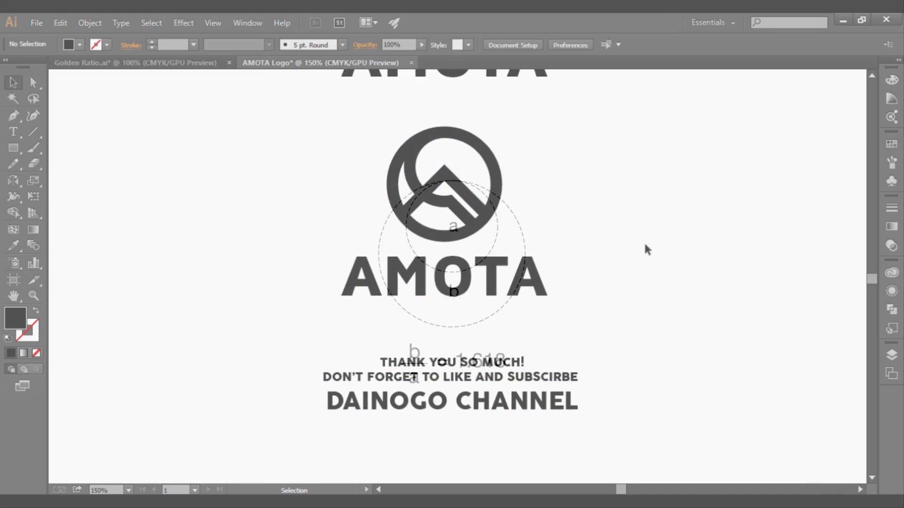